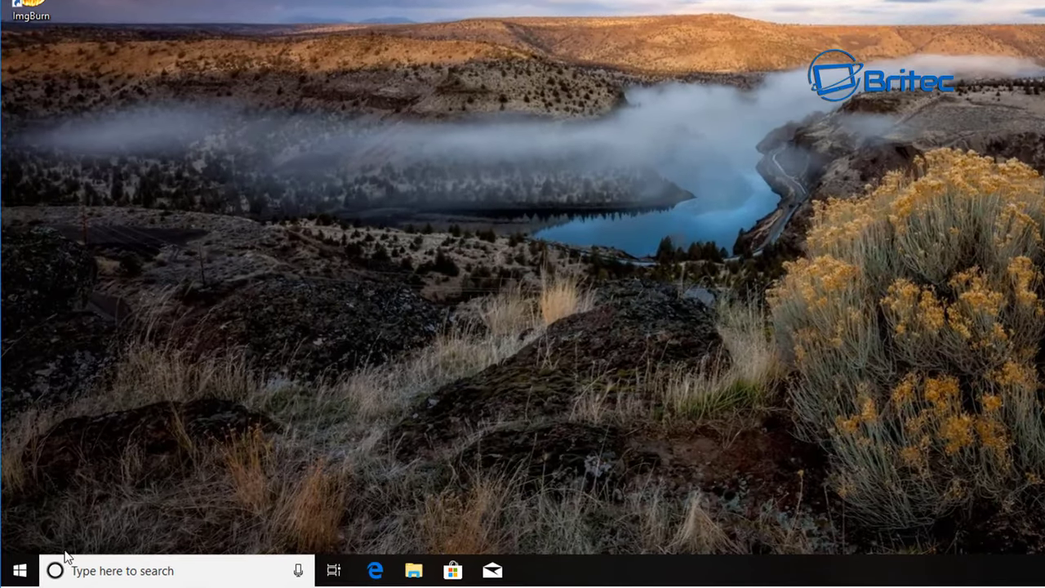
# Run the Internet Connections troubleshooter from the Update & Security troubleshooting settings.
pyautogui.click(20, 570)
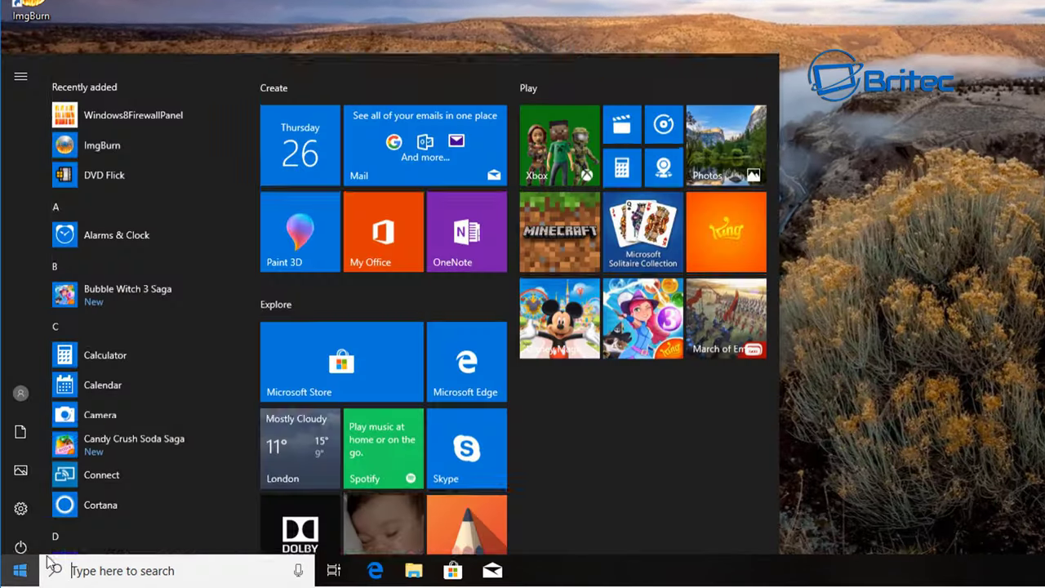
pyautogui.click(20, 497)
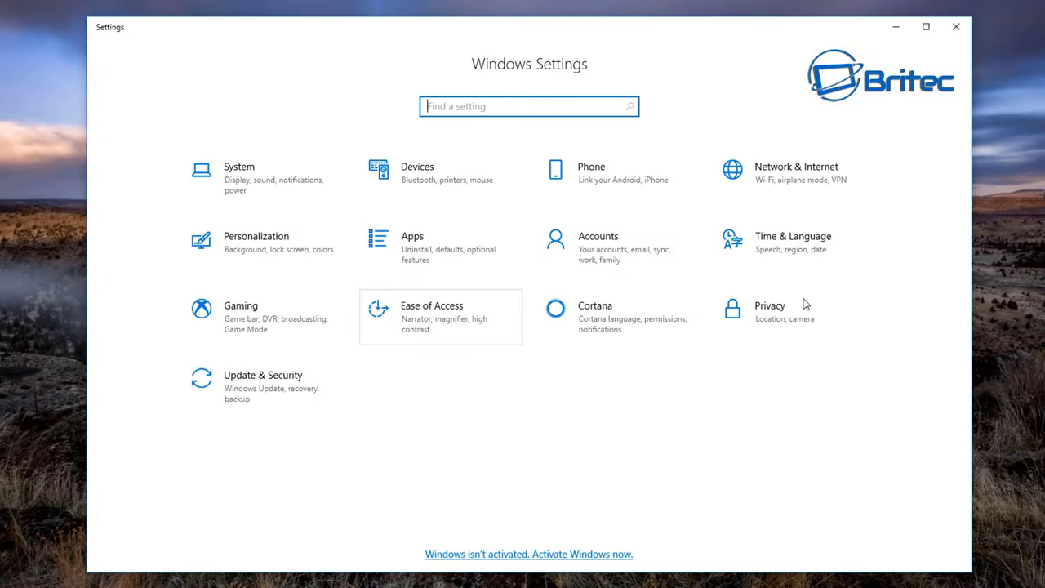
pyautogui.click(257, 398)
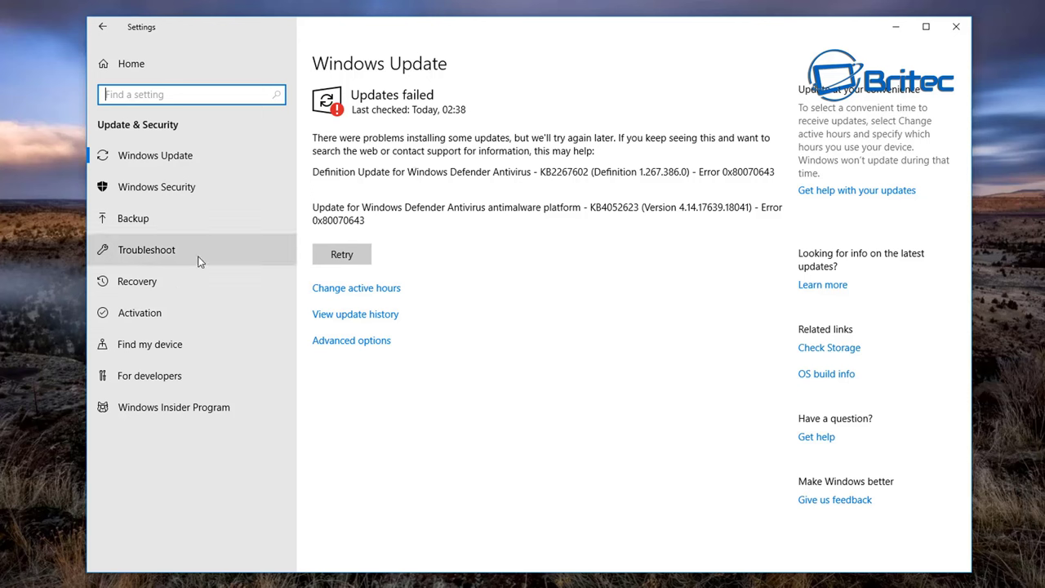
pyautogui.click(137, 254)
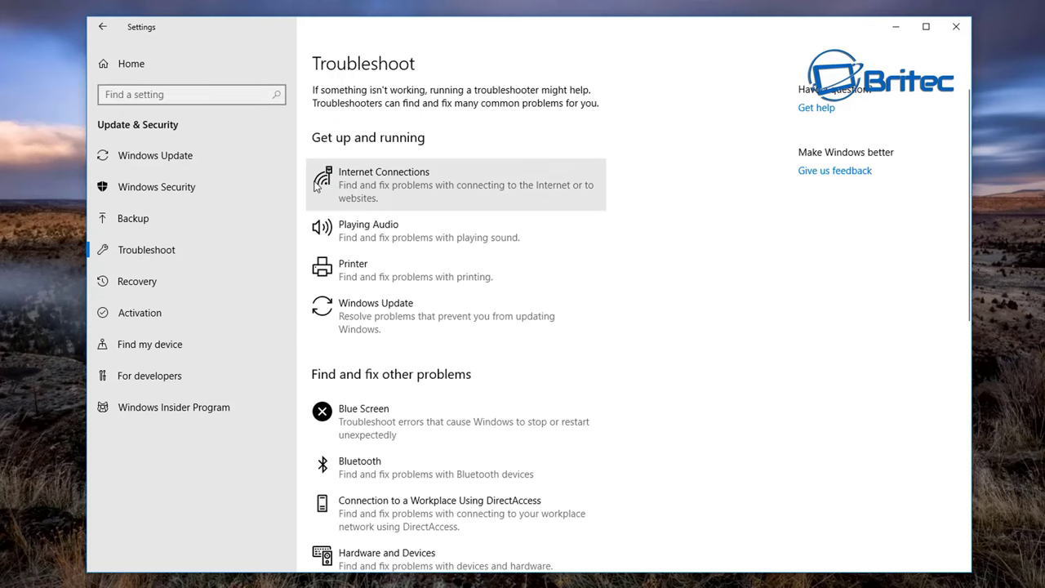
pyautogui.click(390, 188)
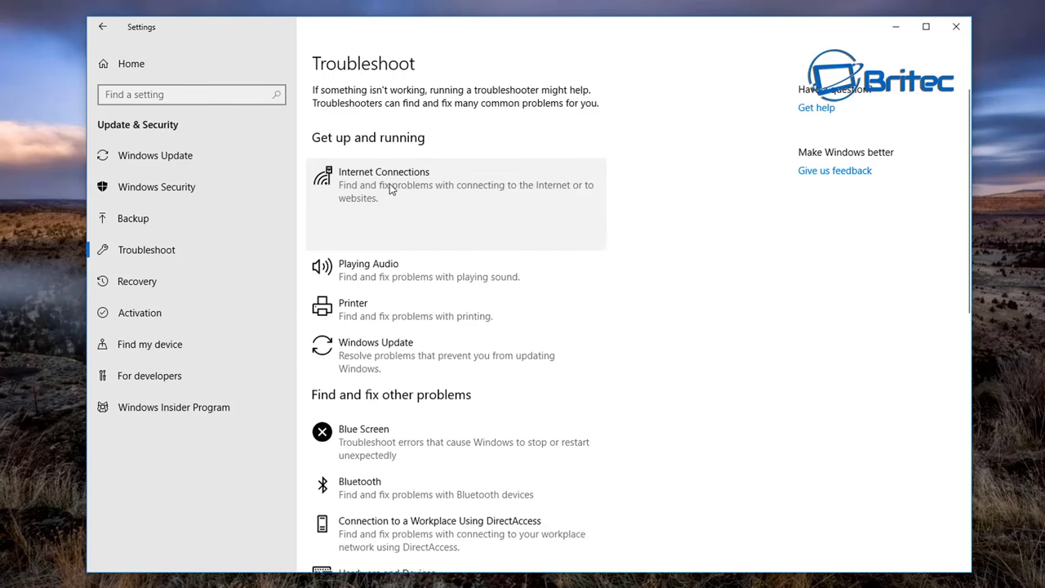
pyautogui.click(557, 235)
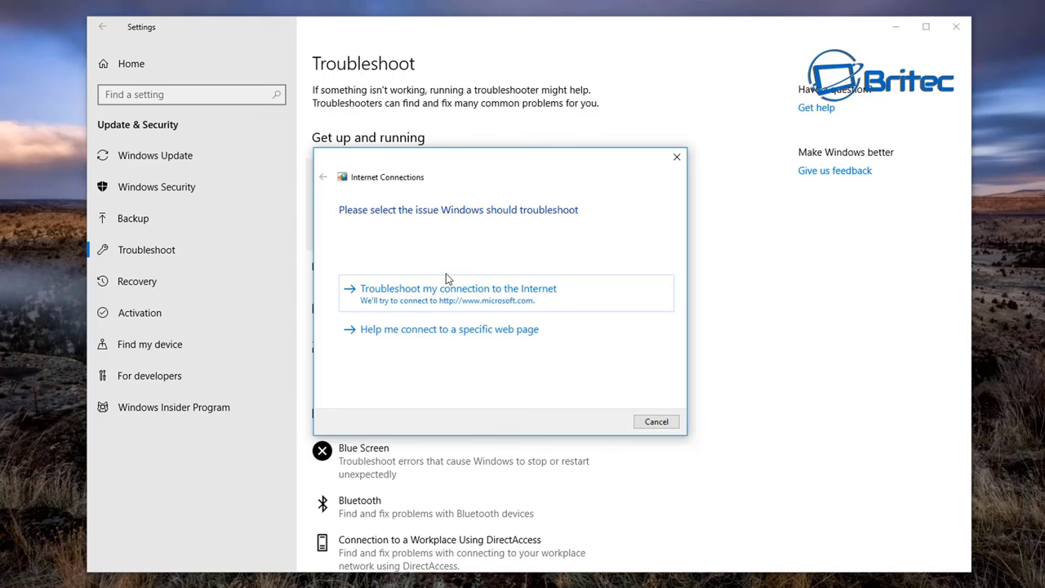
# Troubleshoot the connection to the Internet, list the available networks but skip joining one, and close the troubleshooter and Settings.
pyautogui.click(383, 294)
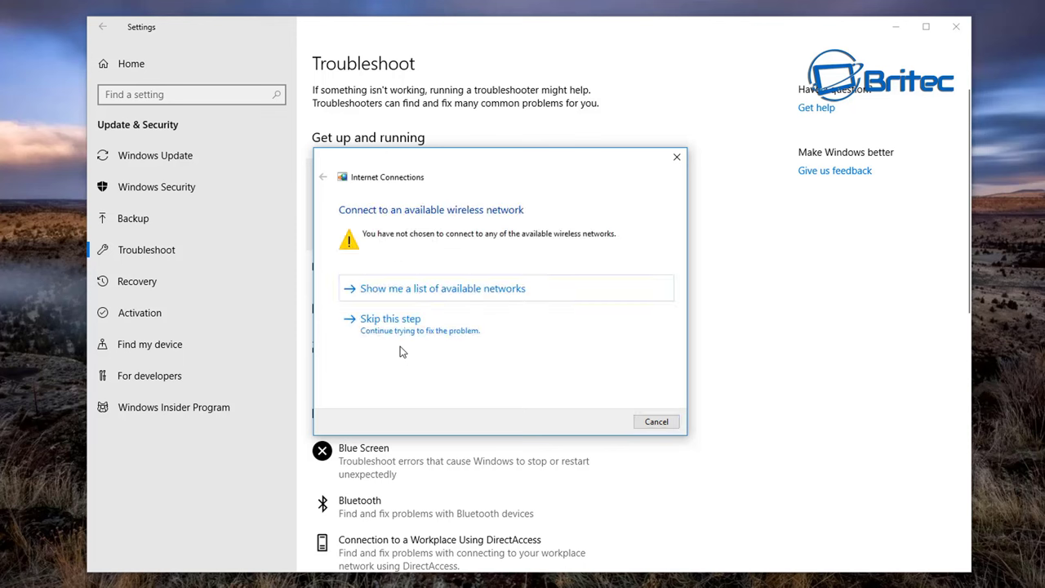
pyautogui.click(499, 290)
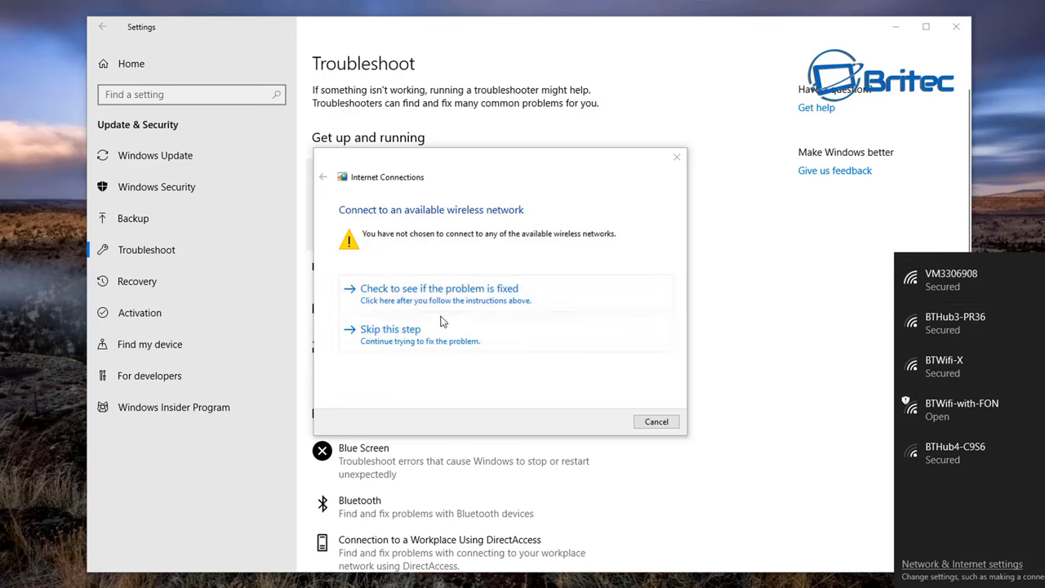
pyautogui.click(423, 342)
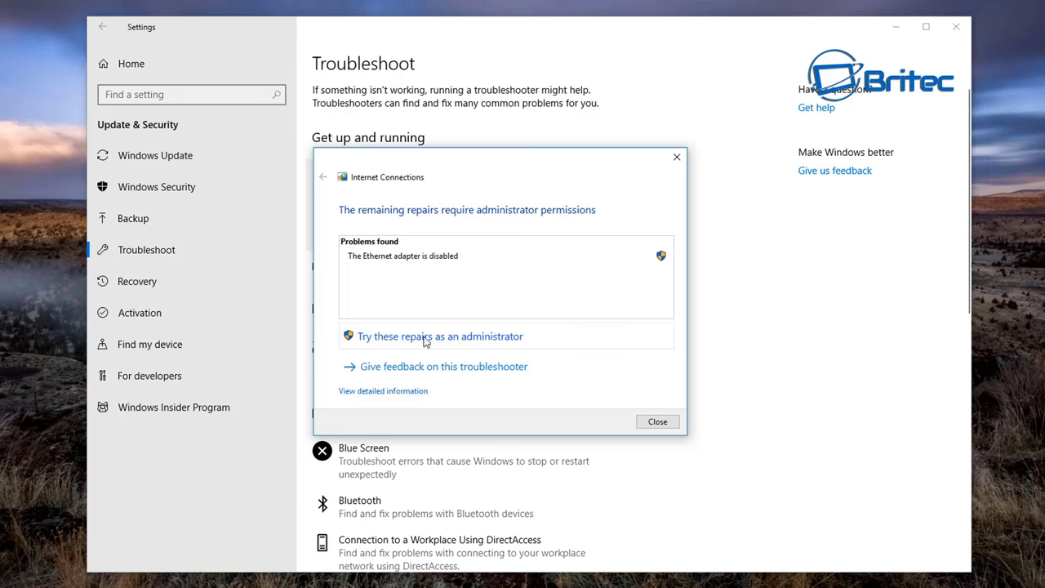
pyautogui.click(658, 422)
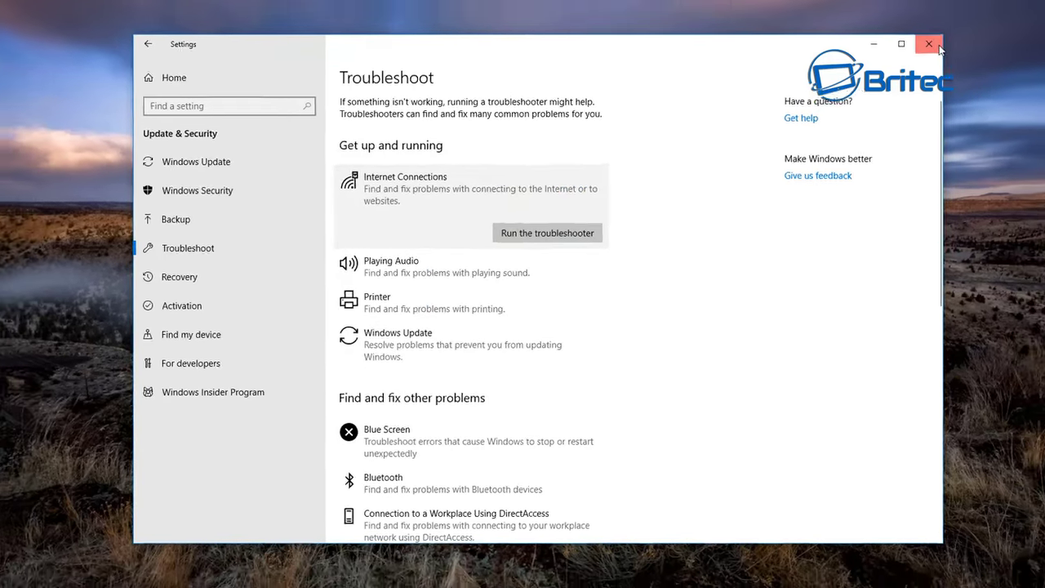
pyautogui.click(929, 44)
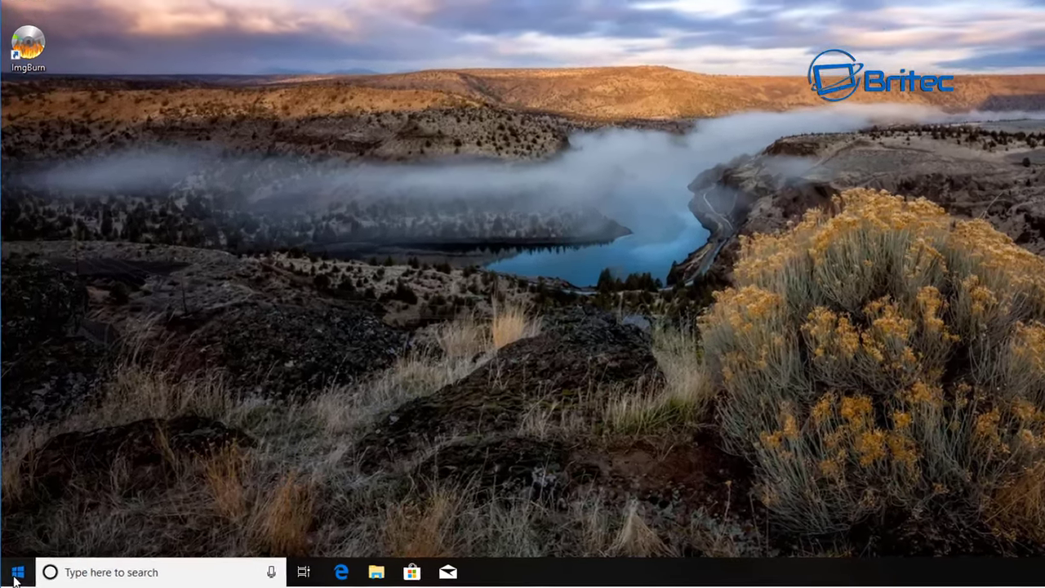
# Reset the network settings from the Network & Internet status page and confirm the reset.
pyautogui.click(16, 574)
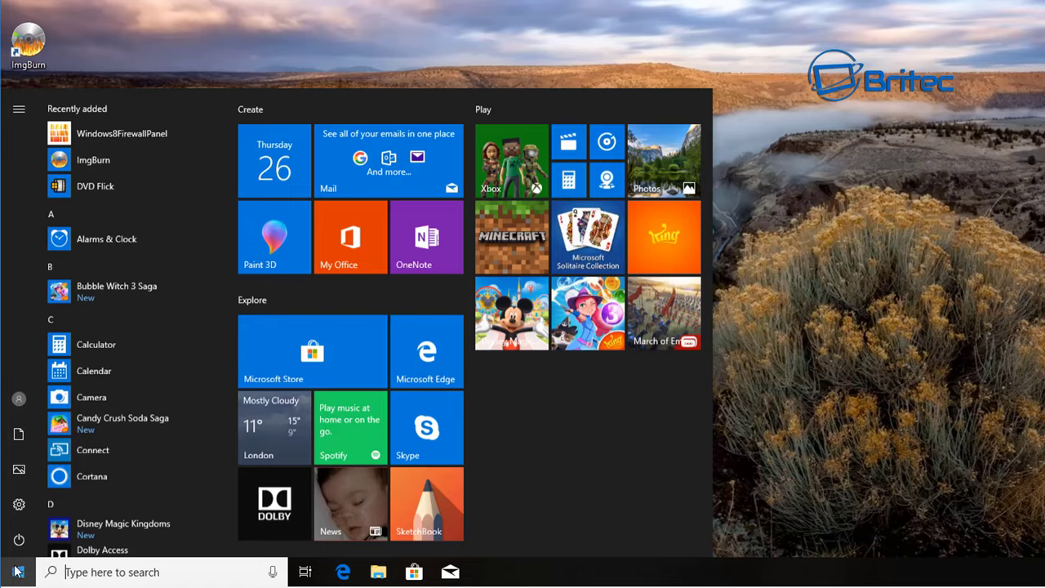
pyautogui.click(18, 503)
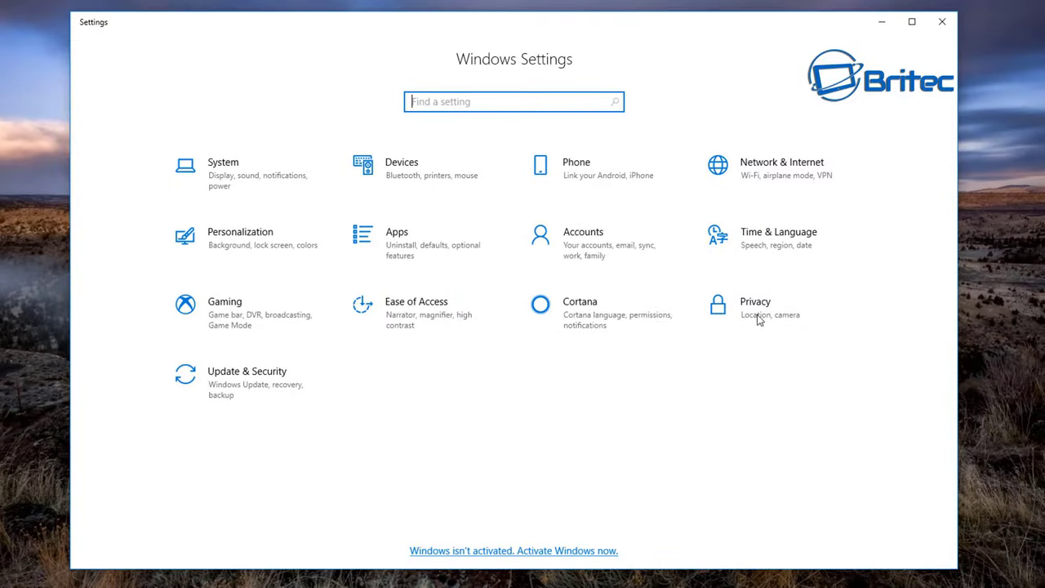
pyautogui.click(788, 180)
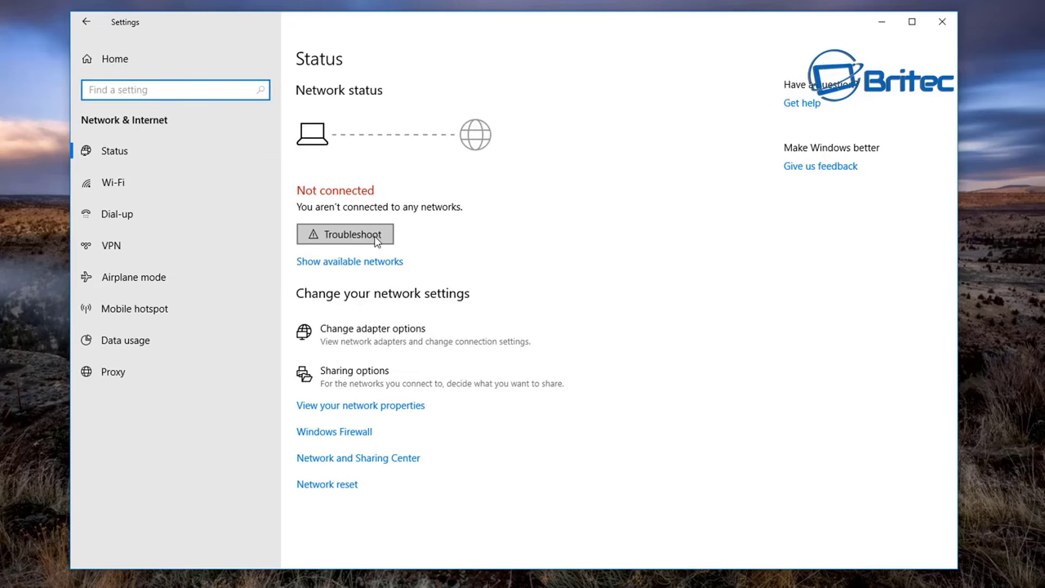
pyautogui.click(343, 234)
pyautogui.click(321, 488)
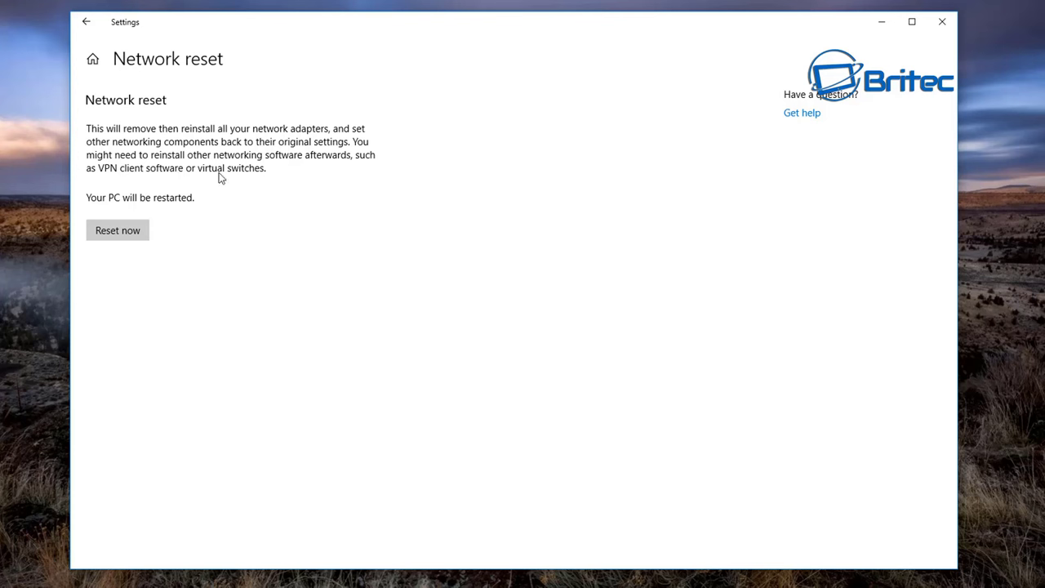
pyautogui.click(106, 236)
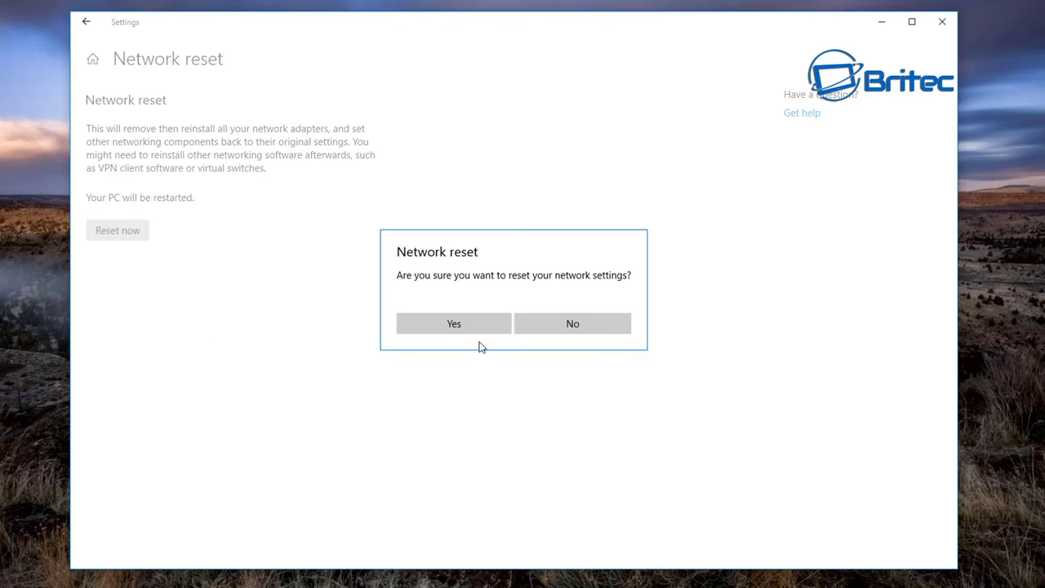
pyautogui.click(454, 322)
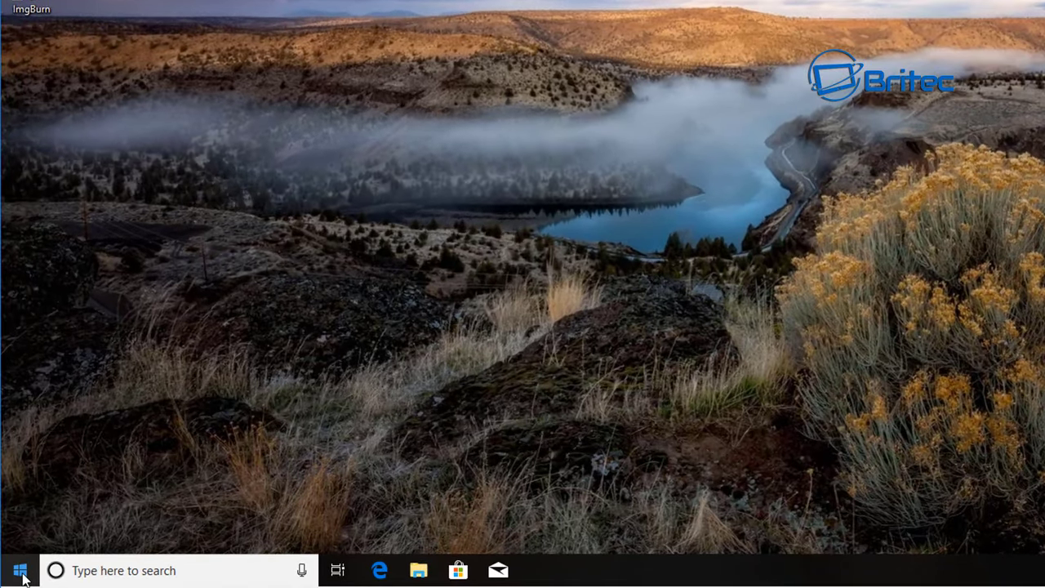
# Open Device Manager, list the network adapters and select the Realtek RTL8192CU wireless adapter.
pyautogui.rightClick(21, 573)
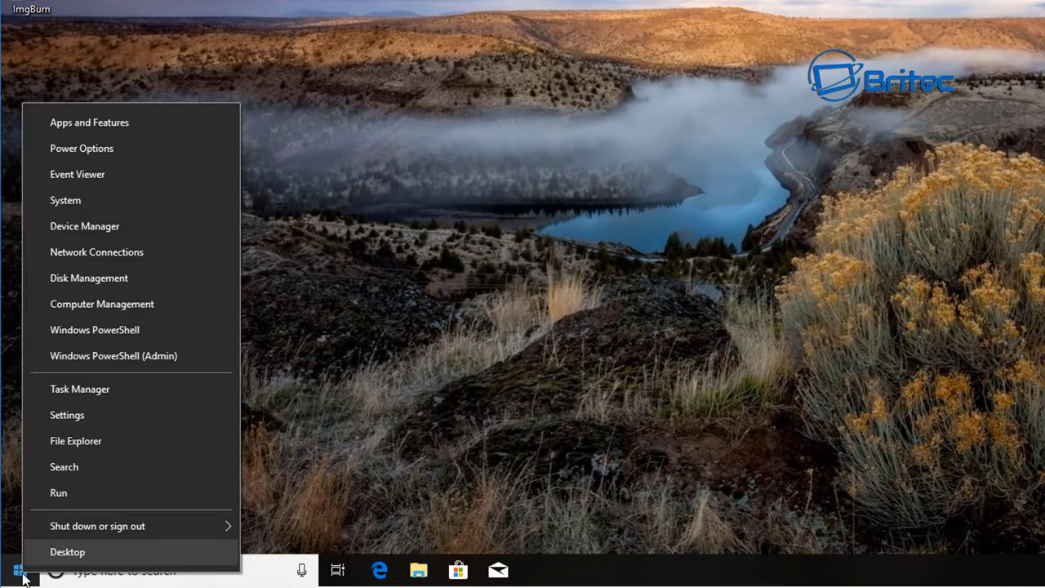
pyautogui.click(99, 230)
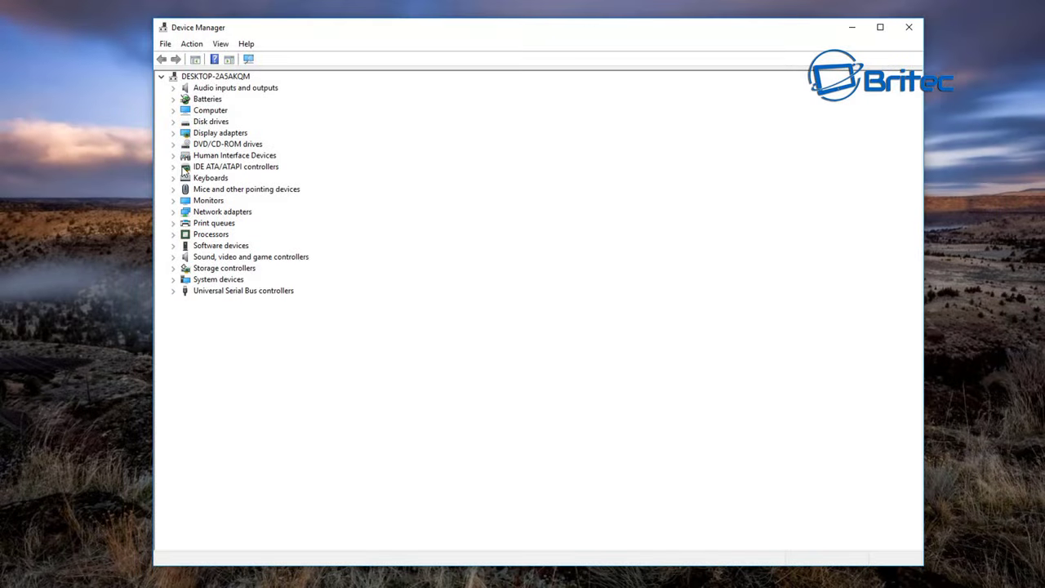
pyautogui.click(205, 214)
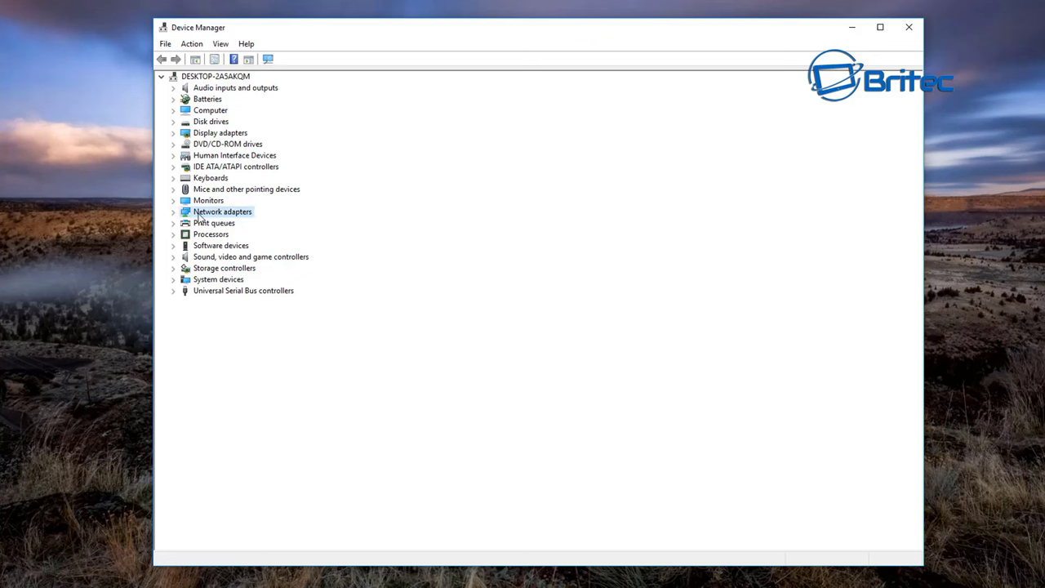
pyautogui.click(173, 214)
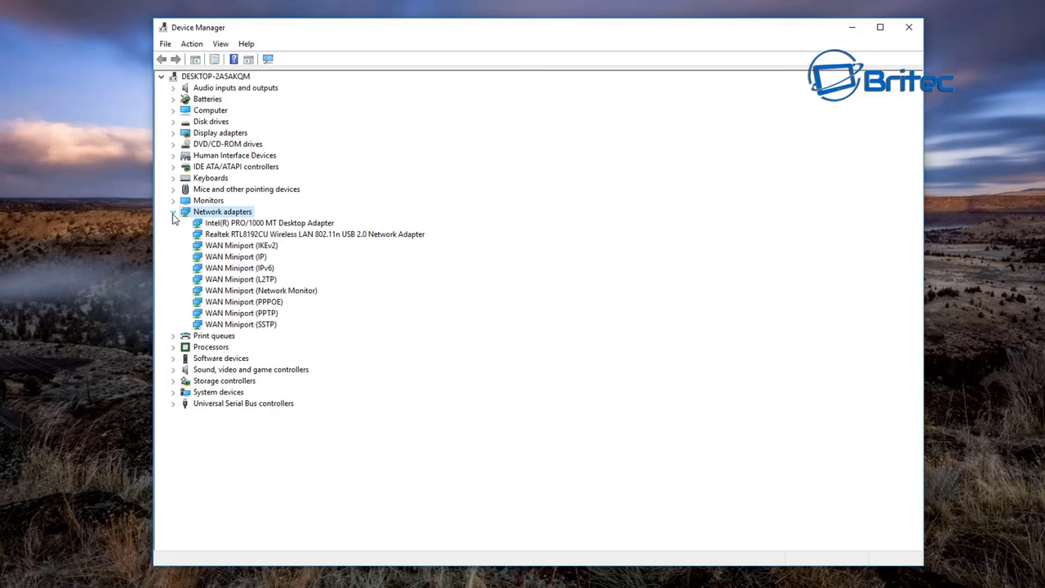
pyautogui.click(214, 235)
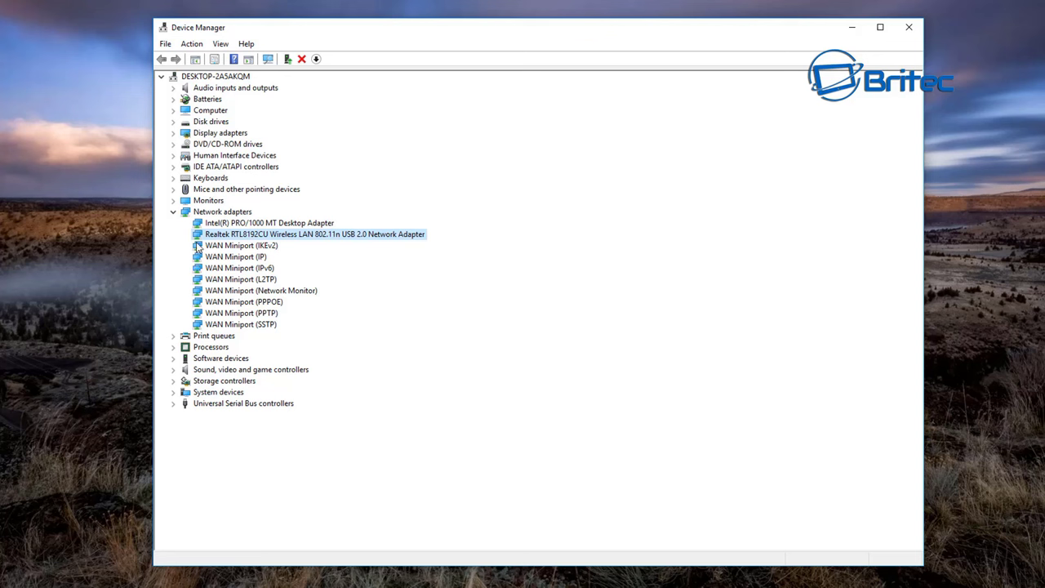
pyautogui.rightClick(260, 237)
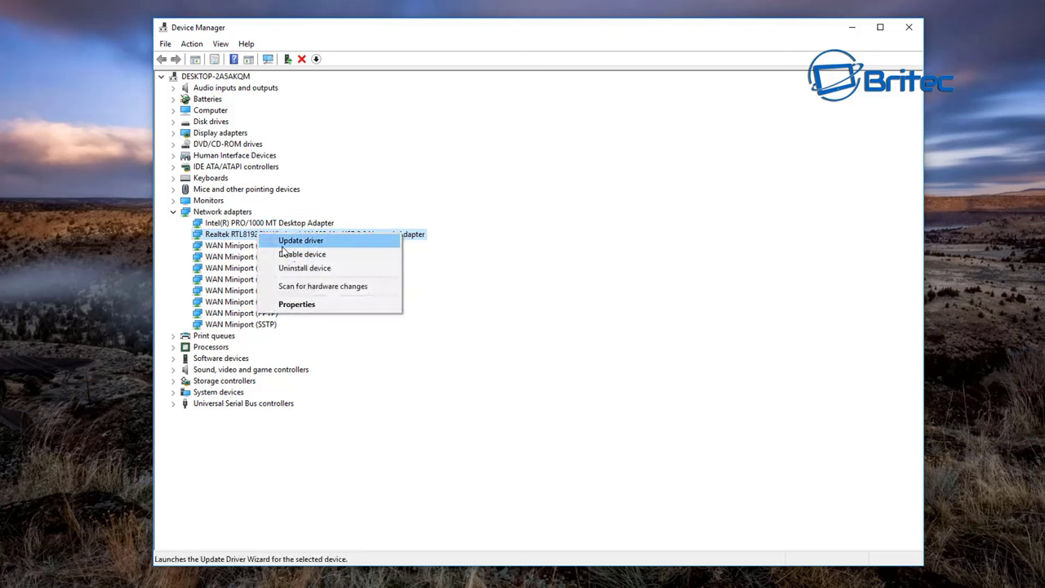
pyautogui.click(218, 238)
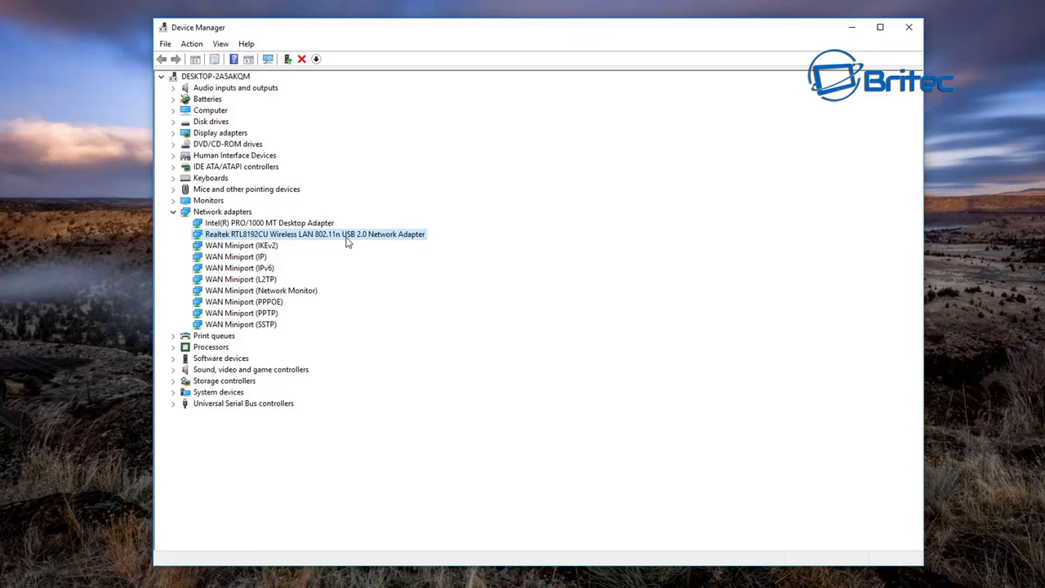
# Open the Realtek wireless adapter's properties and examine its device status and driver date and version.
pyautogui.rightClick(311, 240)
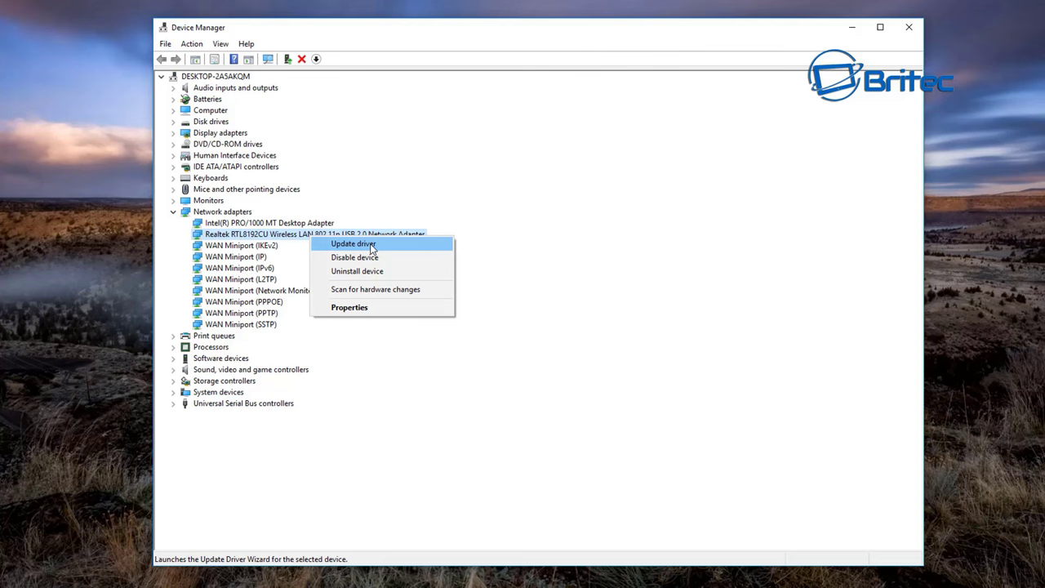
pyautogui.click(360, 316)
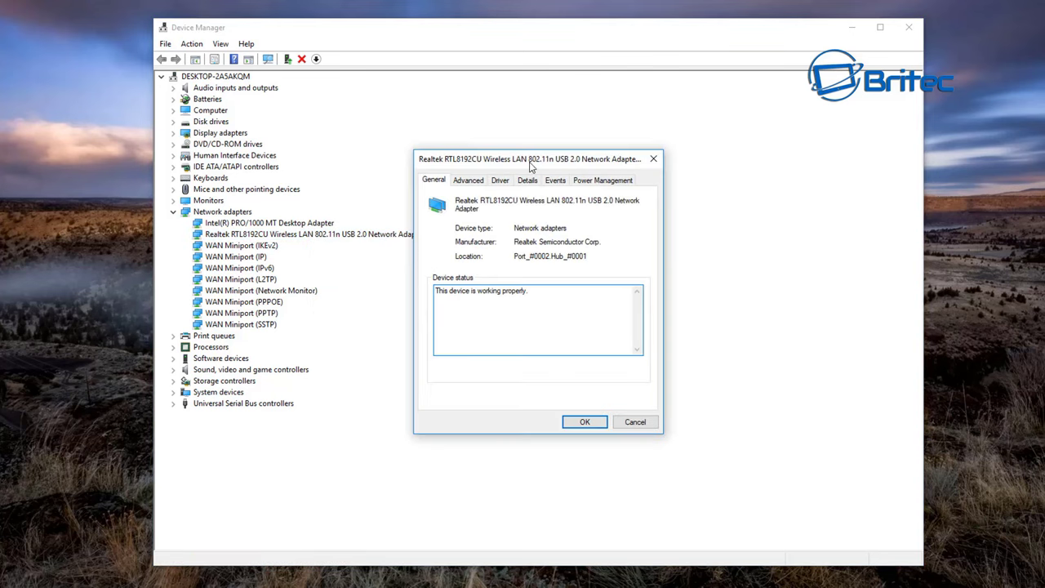
pyautogui.click(502, 181)
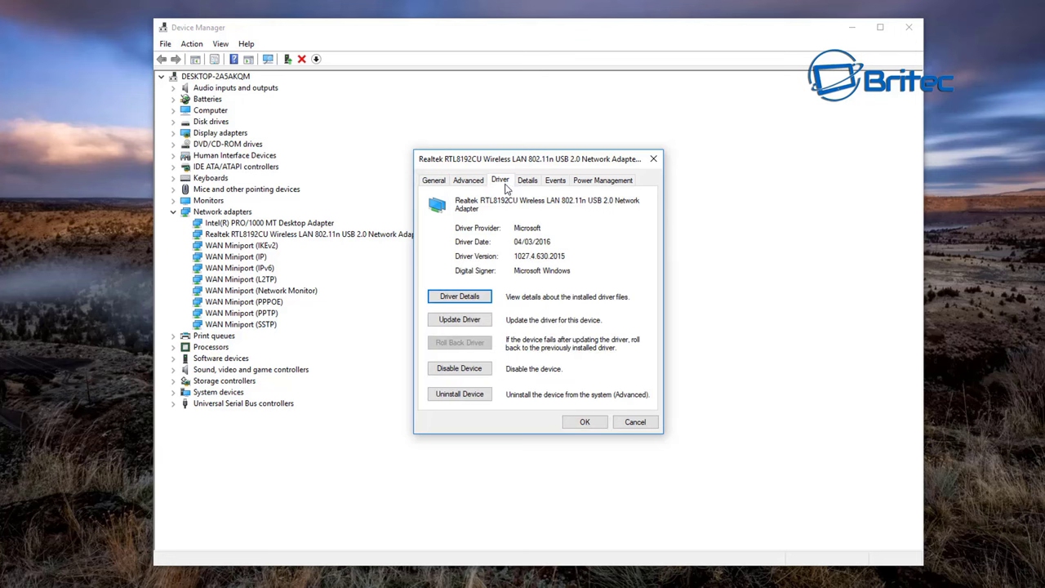
pyautogui.click(435, 182)
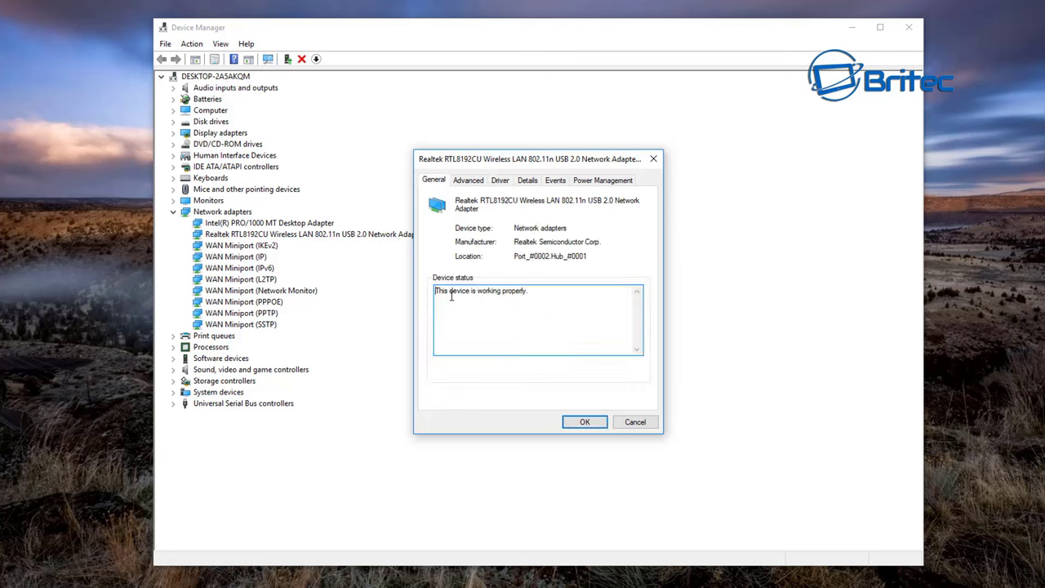
pyautogui.click(482, 184)
pyautogui.click(501, 182)
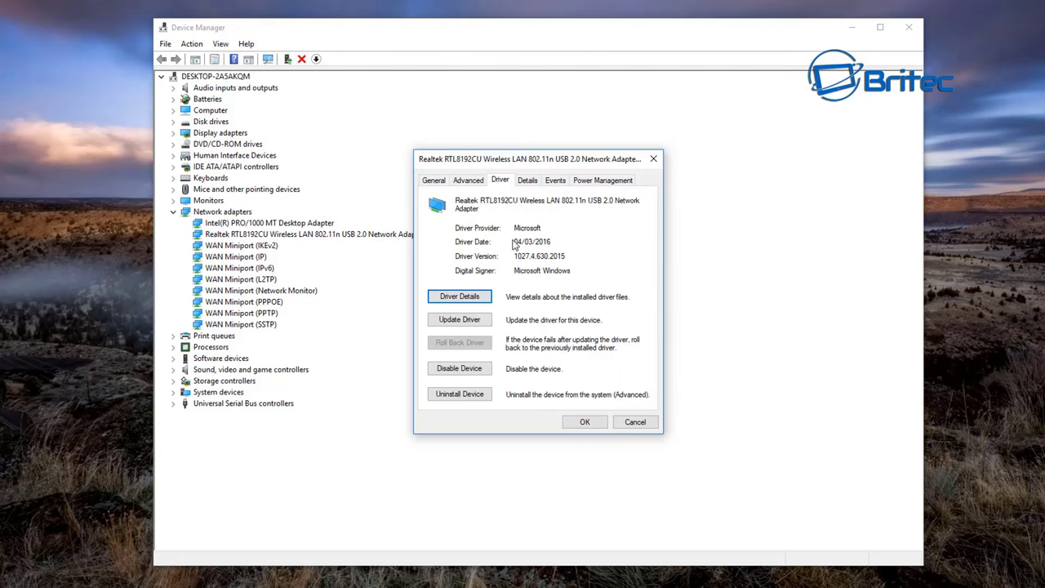
pyautogui.moveTo(570, 256); pyautogui.dragTo(511, 255)
pyautogui.click(577, 256)
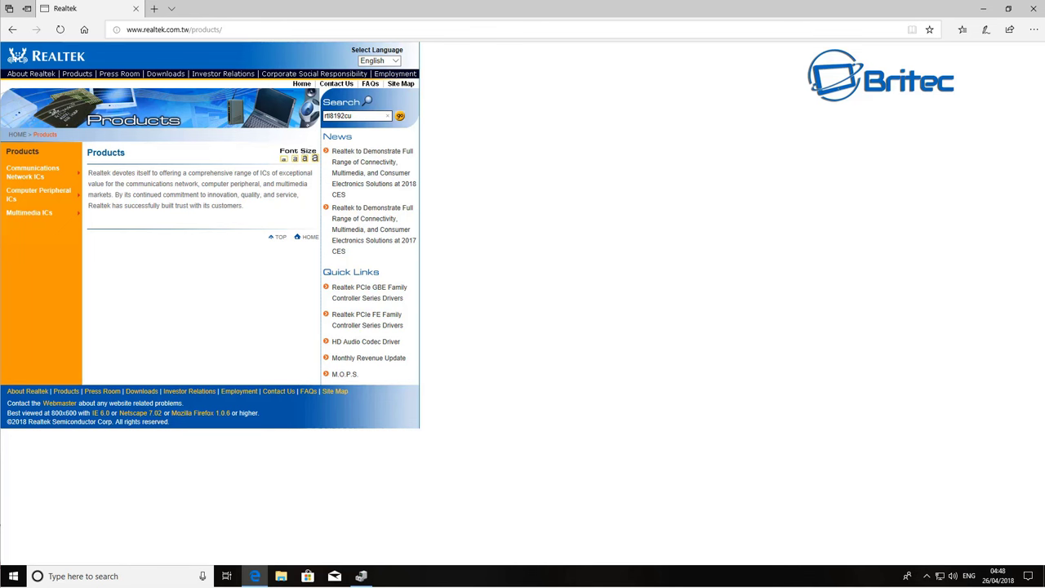
# Switch to the Realtek website in Microsoft Edge and search it for rtl8192cu.
pyautogui.click(1007, 8)
pyautogui.moveTo(465, 72); pyautogui.dragTo(880, 276)
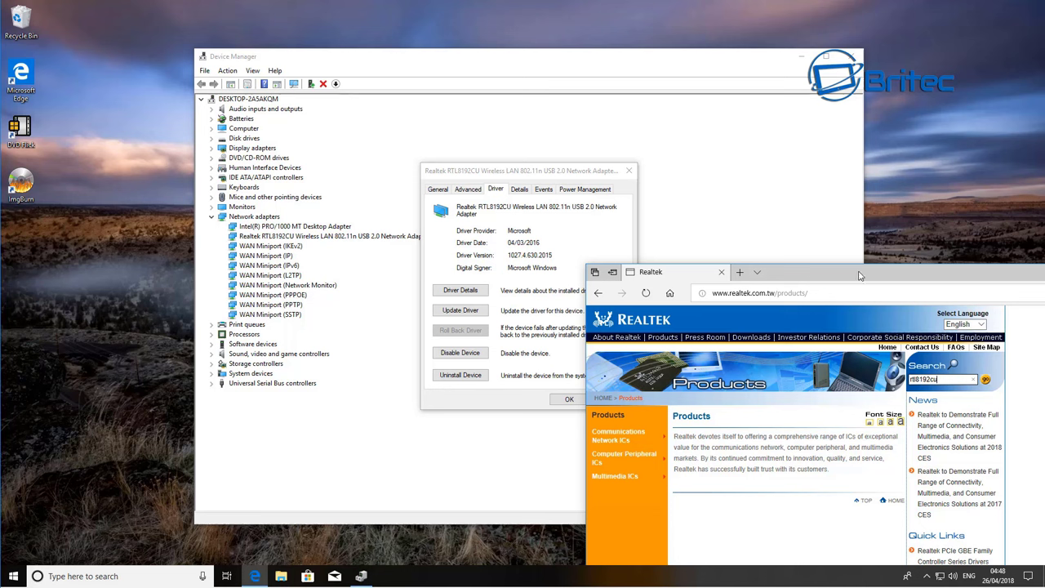
pyautogui.moveTo(879, 271); pyautogui.dragTo(471, 54)
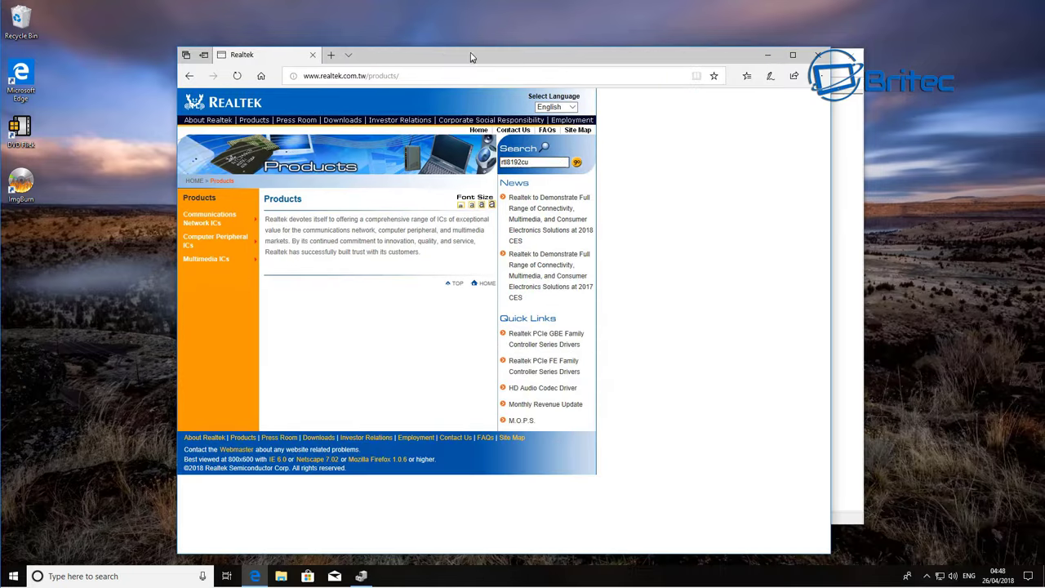
pyautogui.click(792, 54)
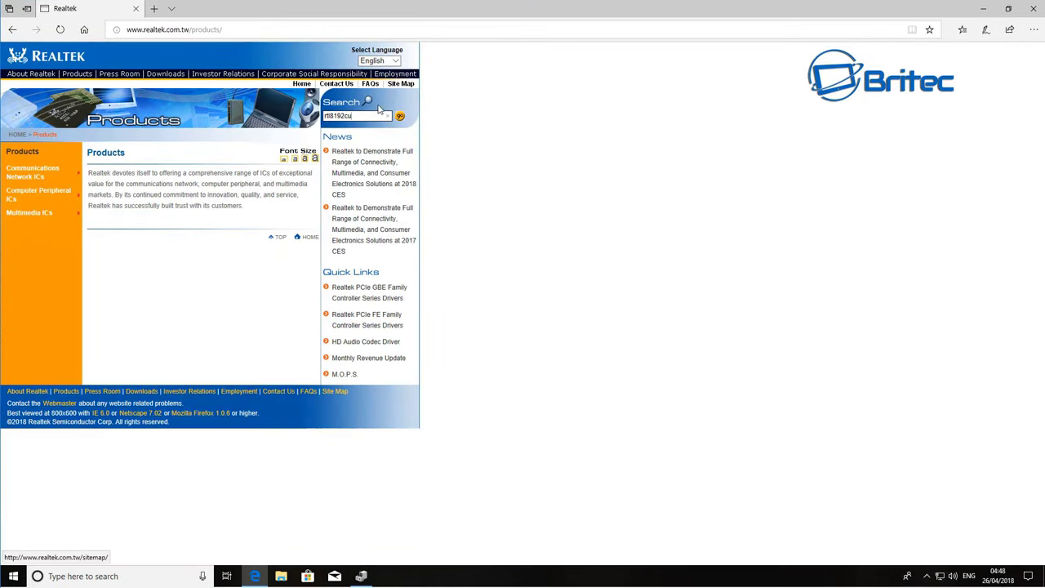
pyautogui.click(401, 116)
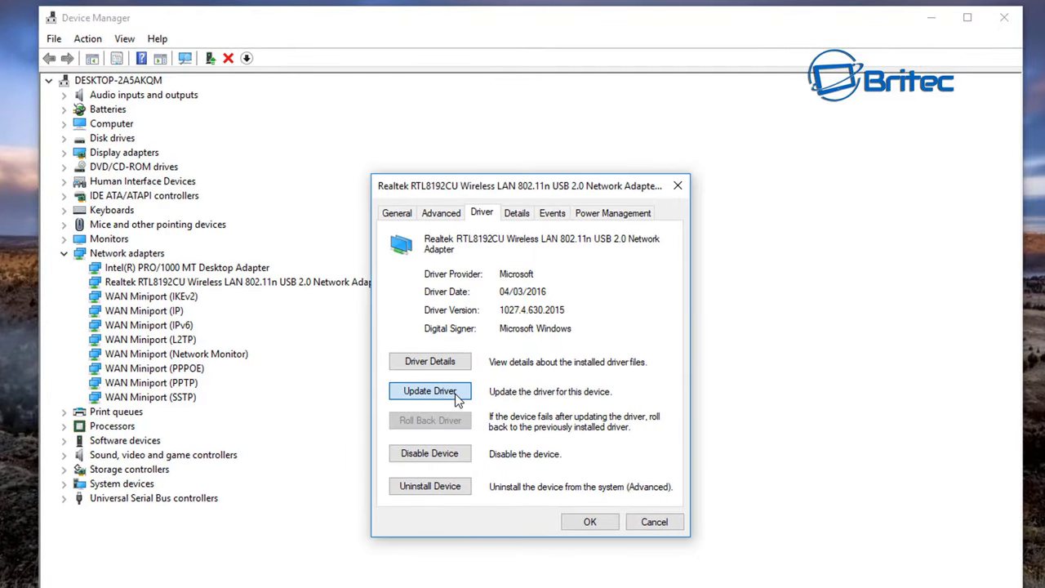
# Update the Realtek adapter's driver manually, choosing Realtek RTL8192CU Wireless LAN 802.11n USB 2.0 Network Adapter from the available drivers on the computer.
pyautogui.click(430, 391)
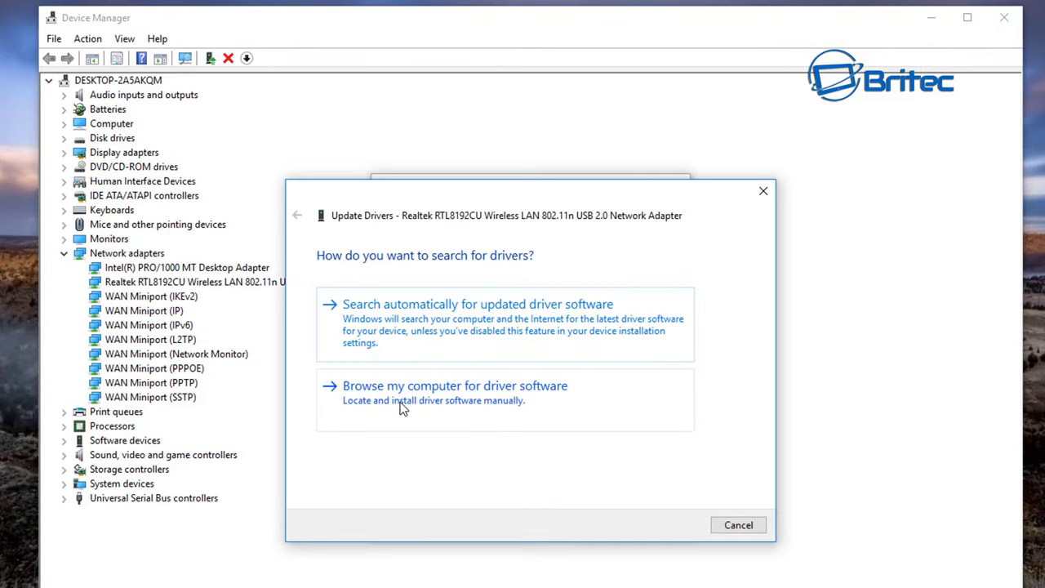
pyautogui.click(448, 408)
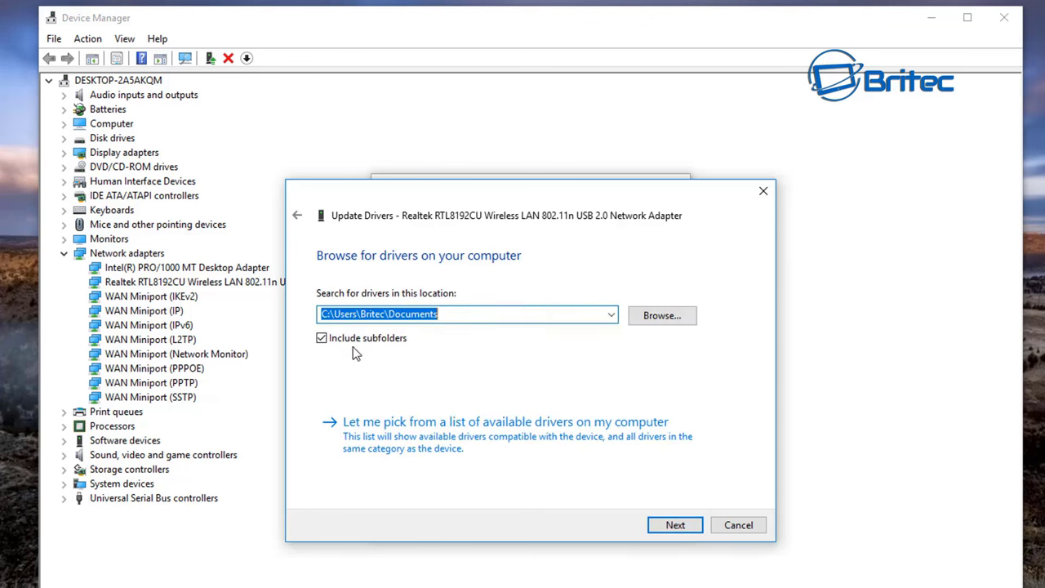
pyautogui.click(662, 316)
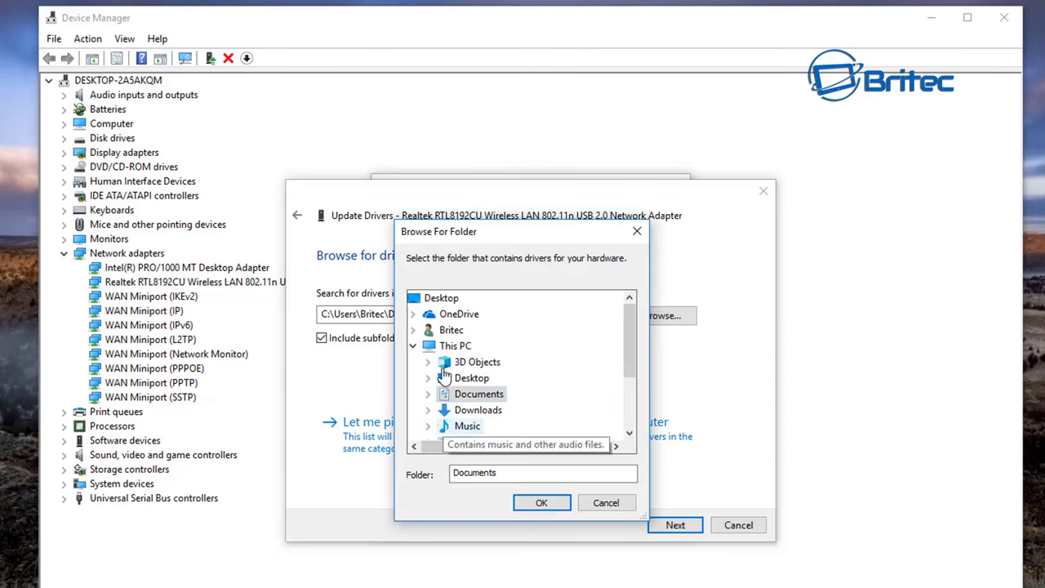
pyautogui.click(607, 505)
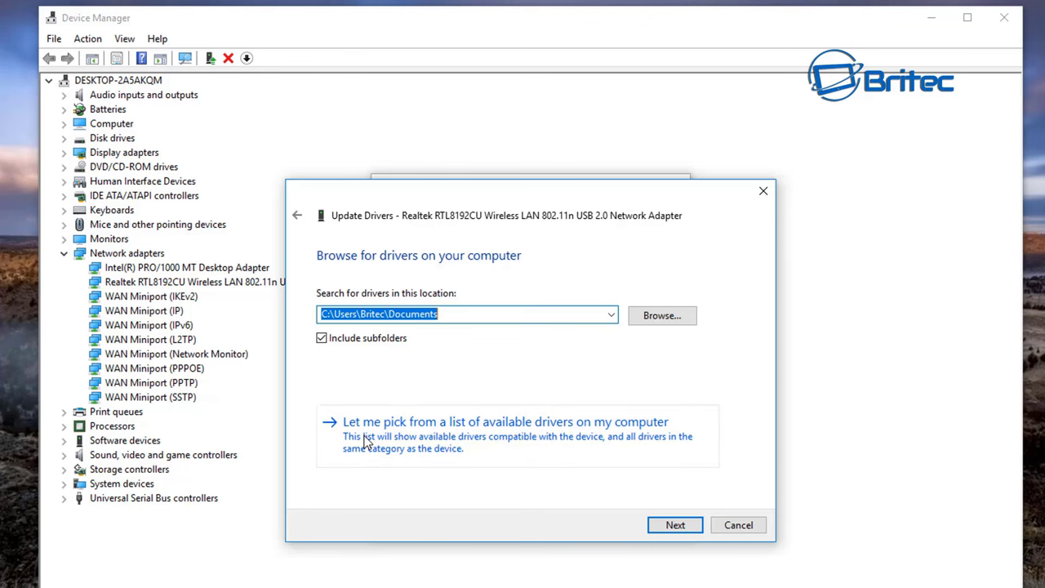
pyautogui.click(445, 437)
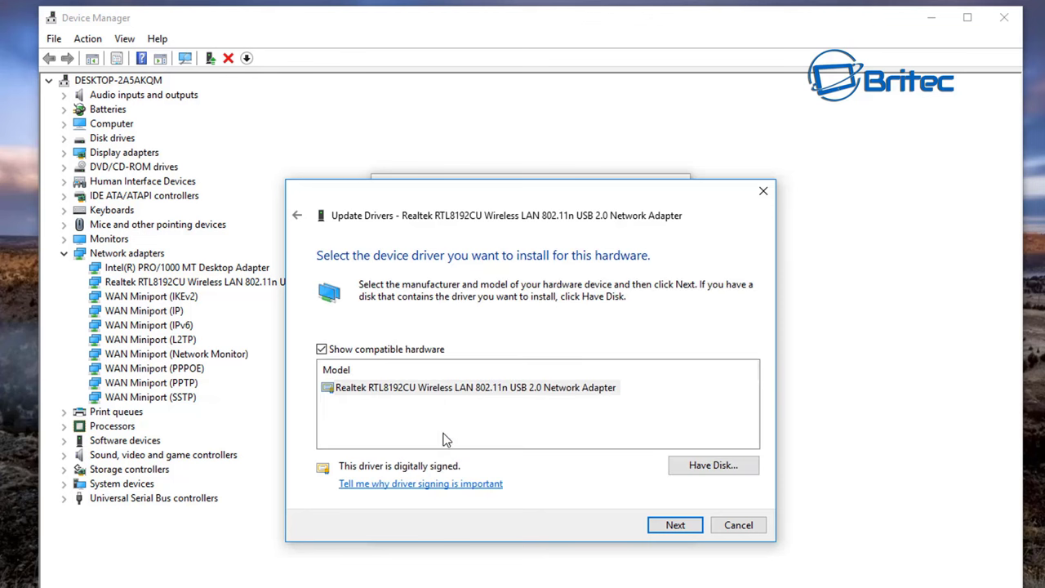
pyautogui.click(389, 387)
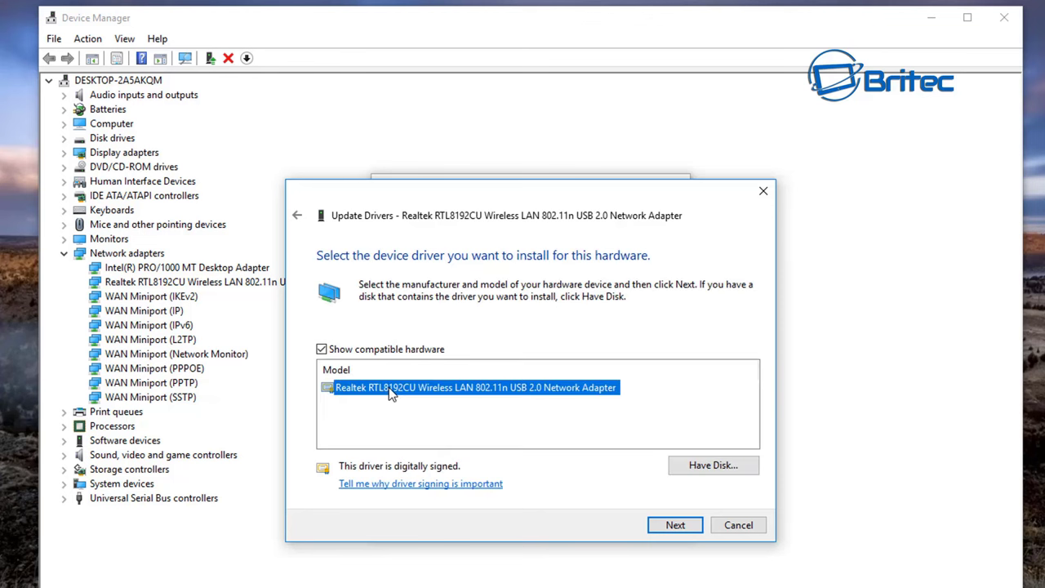
pyautogui.click(675, 527)
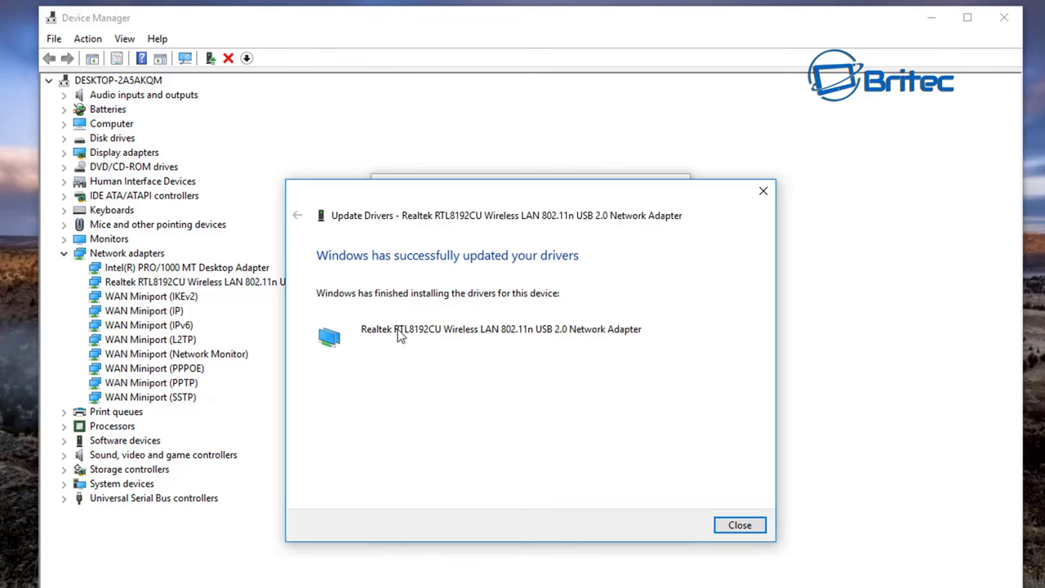
pyautogui.click(738, 529)
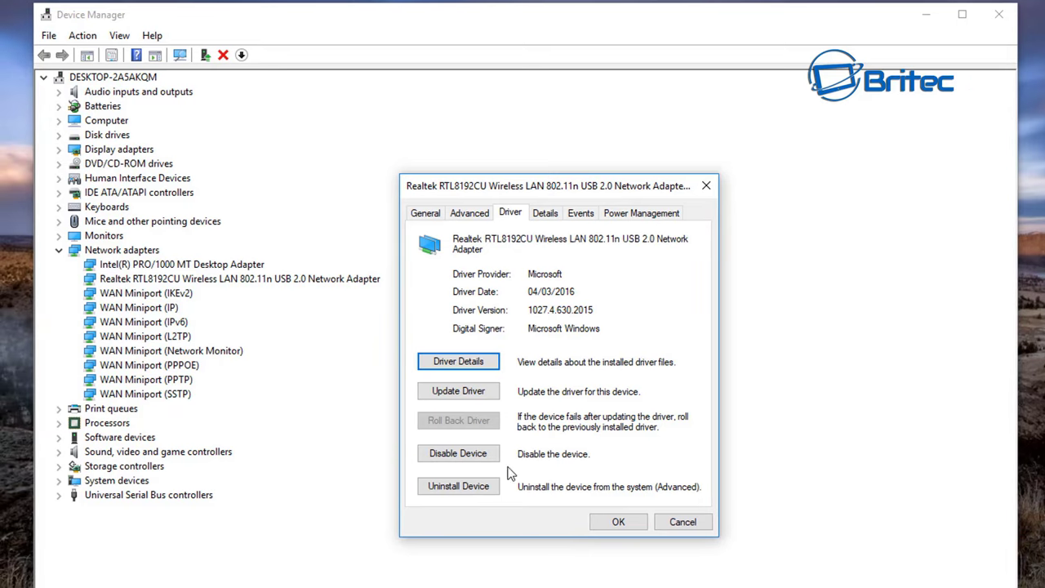
# Disable the Realtek wireless adapter, confirm the prompt, and enable the device again.
pyautogui.click(452, 454)
pyautogui.click(589, 377)
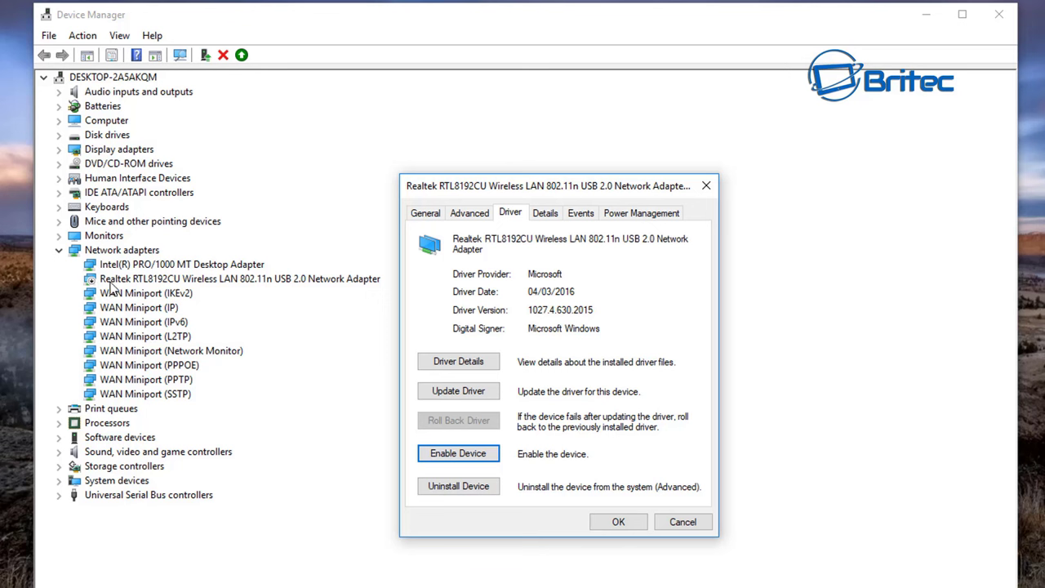
pyautogui.click(476, 459)
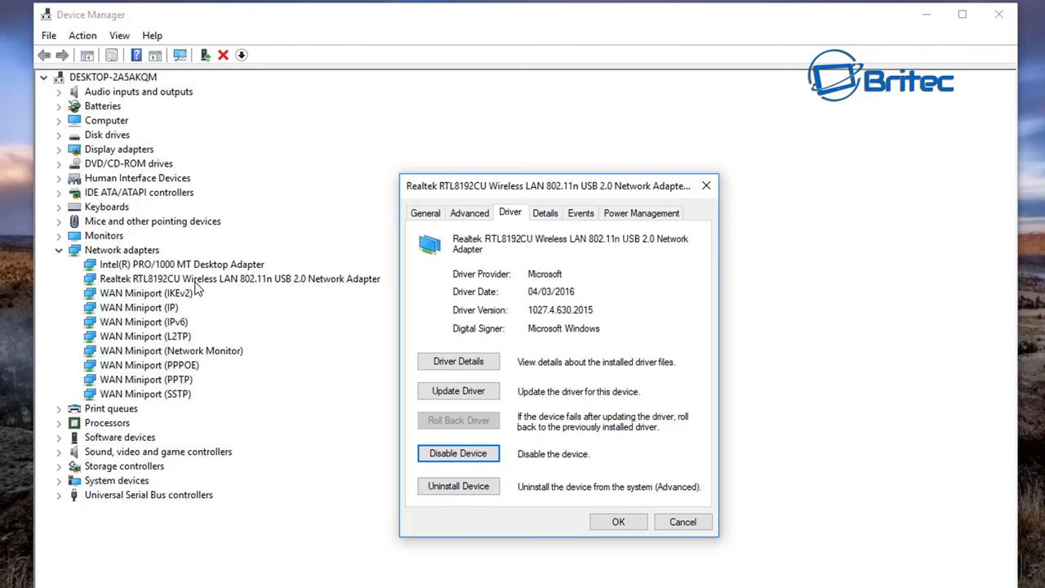
# Uninstall the Realtek RTL8192CU wireless adapter device and confirm the removal.
pyautogui.press('Escape')
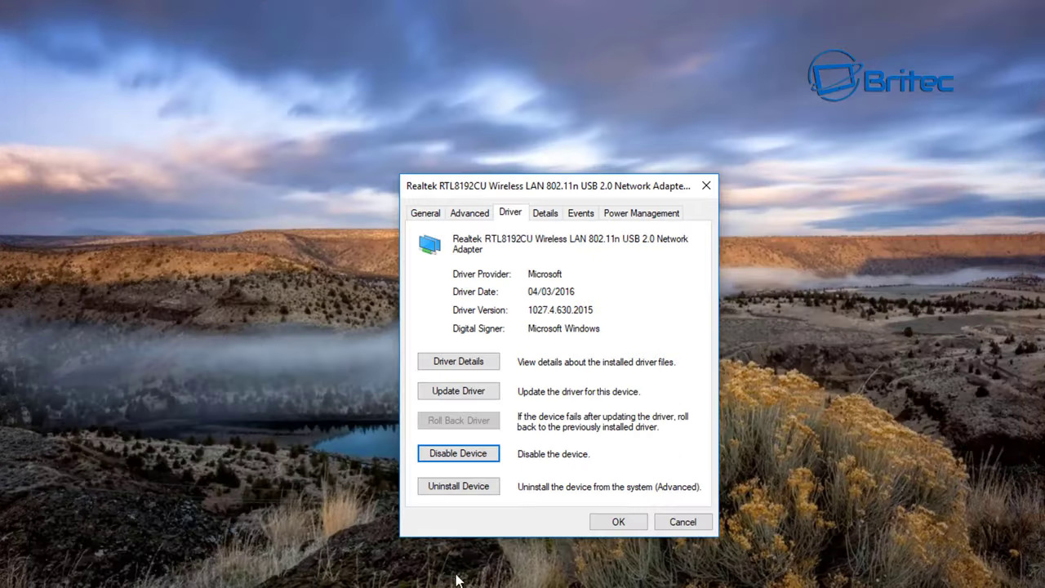
pyautogui.click(473, 494)
pyautogui.click(573, 423)
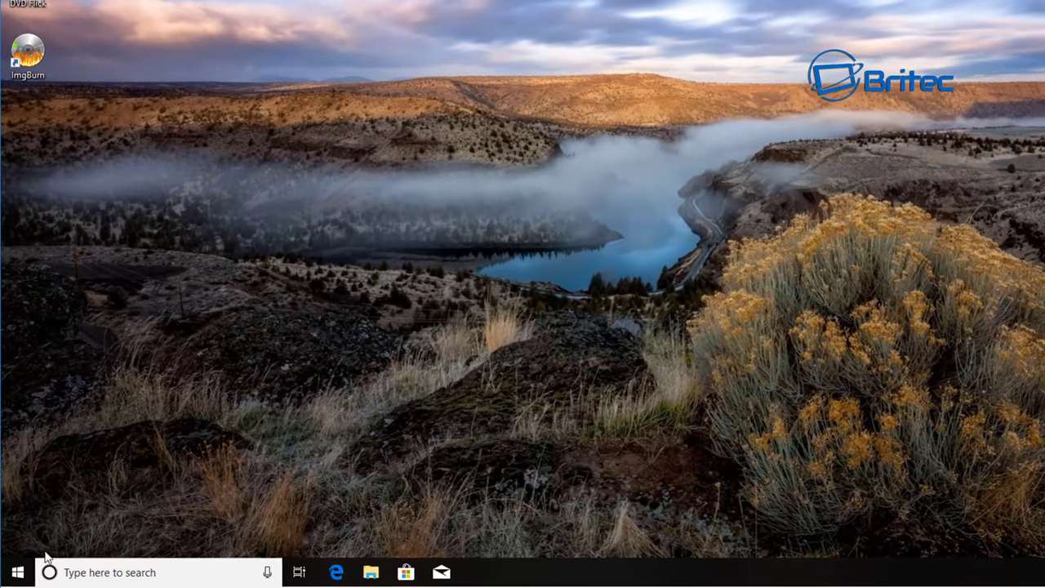
# Reopen Device Manager, expand the network adapters and select the Realtek RTL8192CU wireless adapter.
pyautogui.rightClick(16, 575)
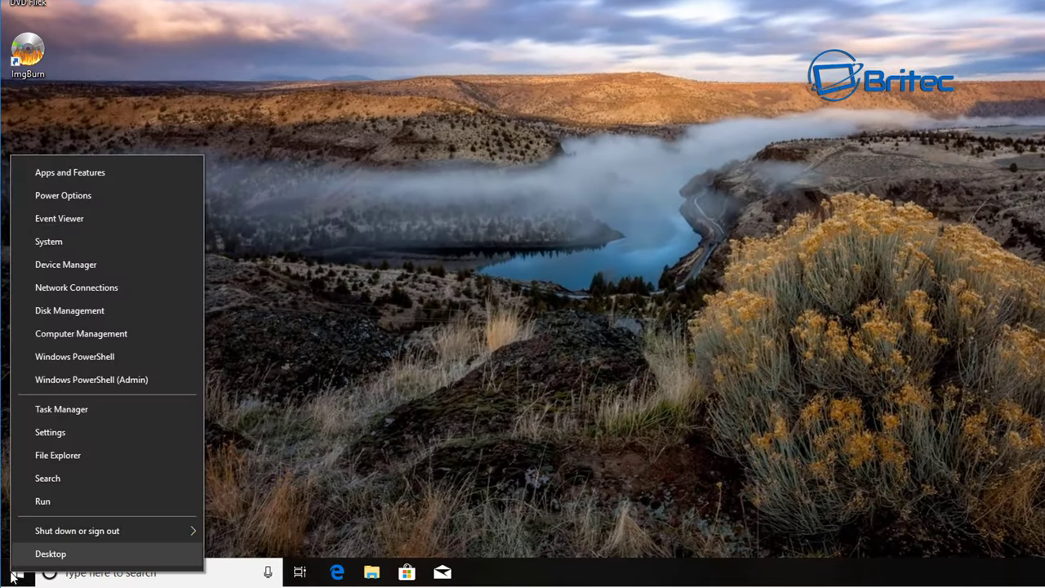
pyautogui.click(51, 271)
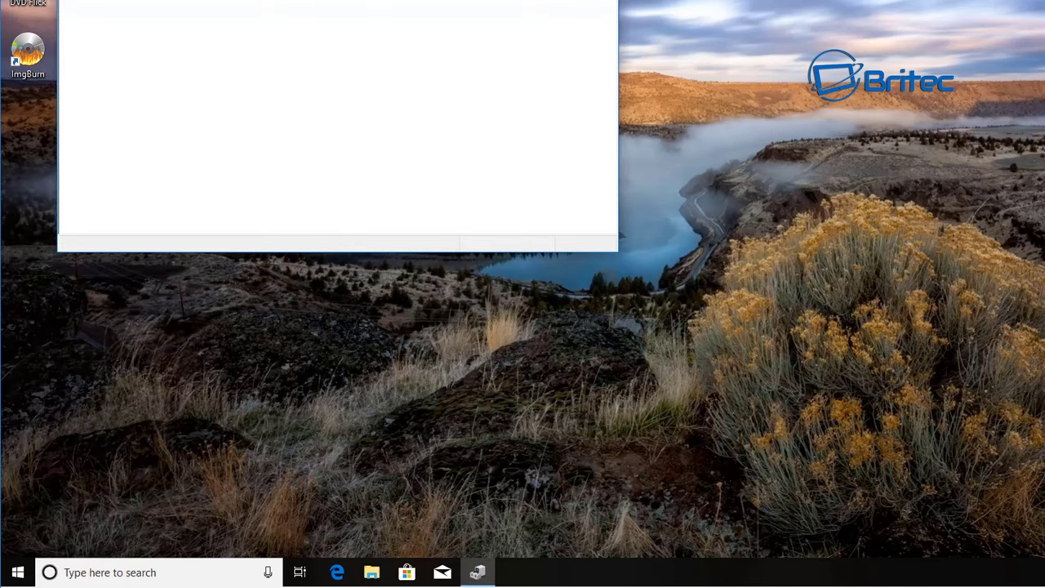
pyautogui.moveTo(327, 0); pyautogui.dragTo(692, 0)
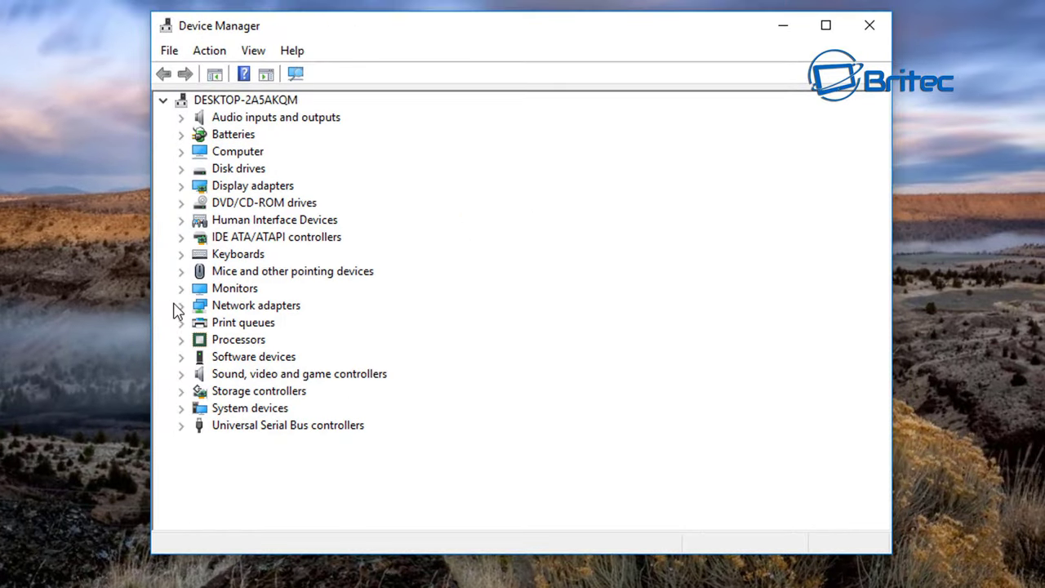
pyautogui.click(181, 305)
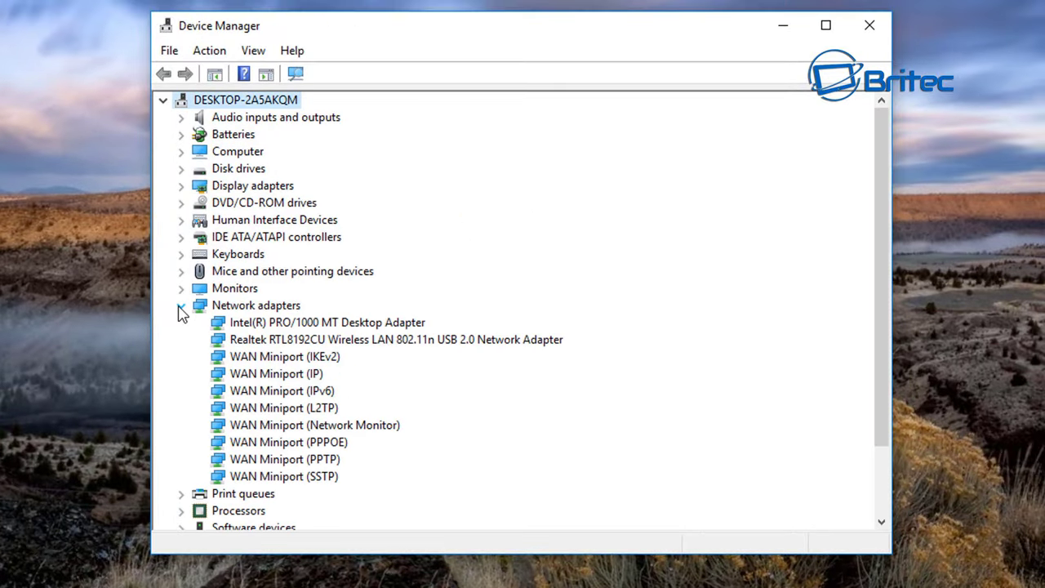
pyautogui.click(291, 344)
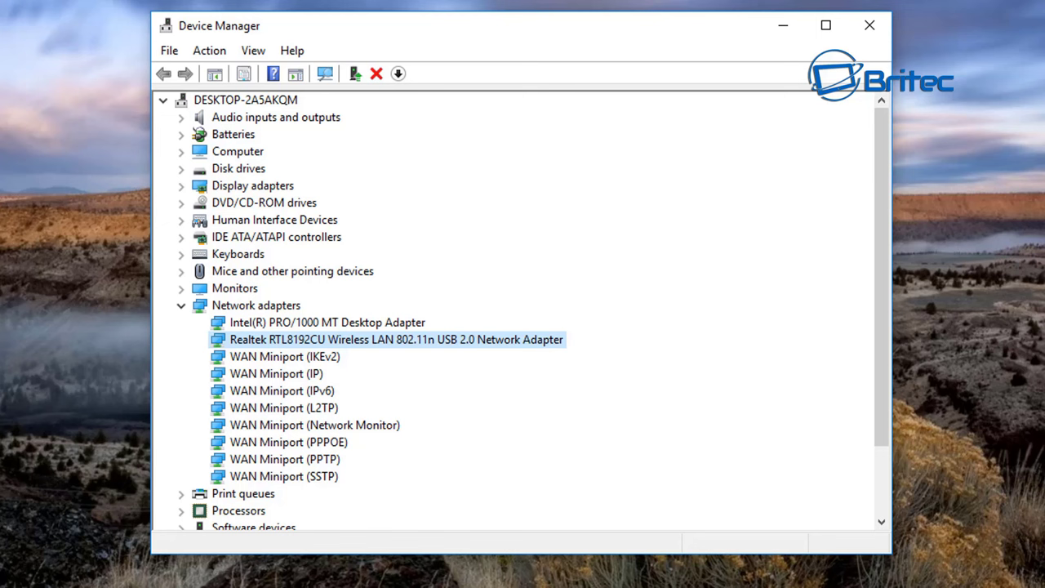
# In the Realtek adapter's power management properties, stop the computer from turning off the device to save power and apply the change.
pyautogui.rightClick(460, 342)
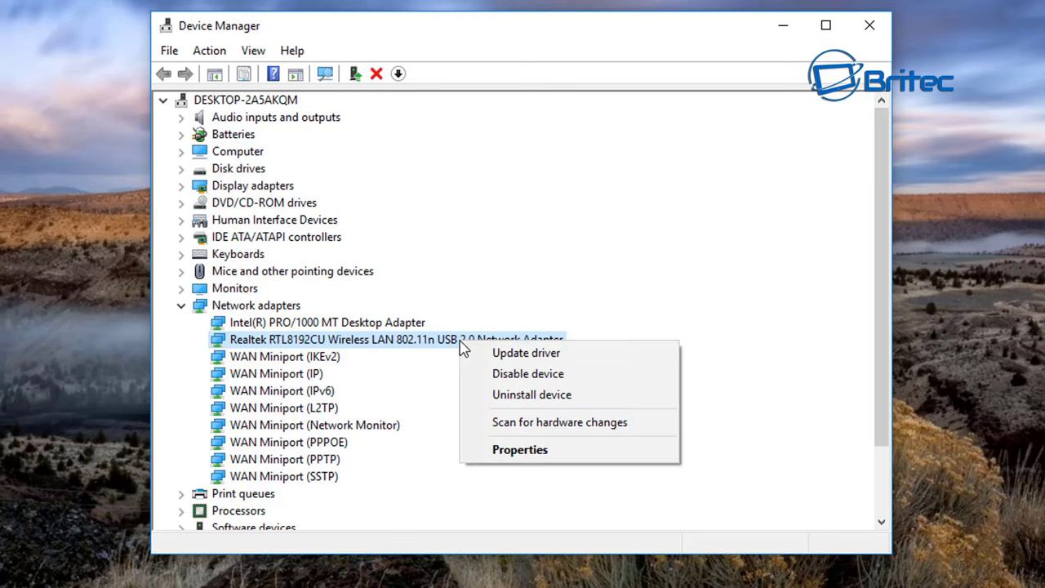
pyautogui.click(506, 459)
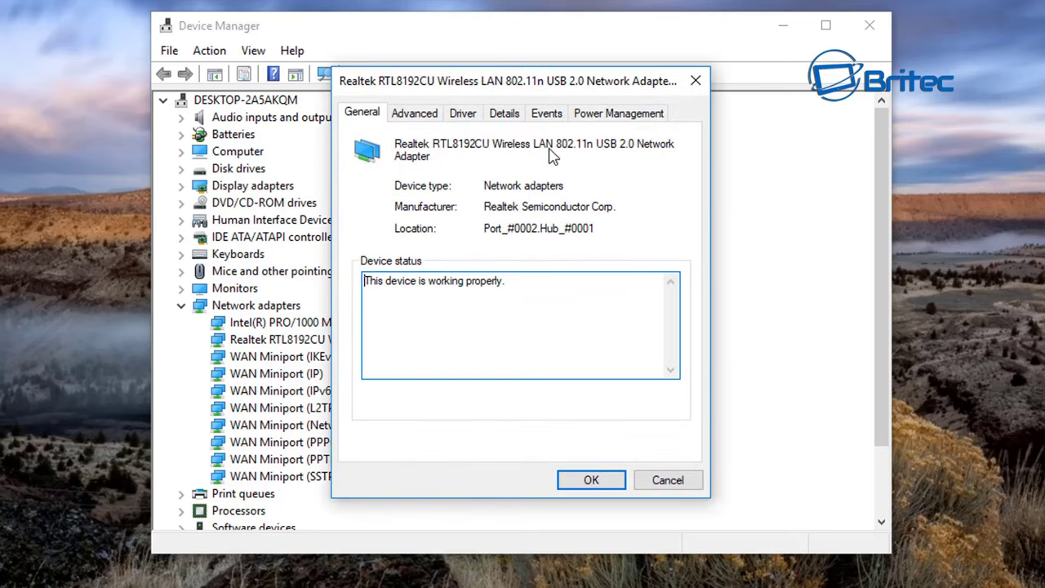
pyautogui.click(612, 117)
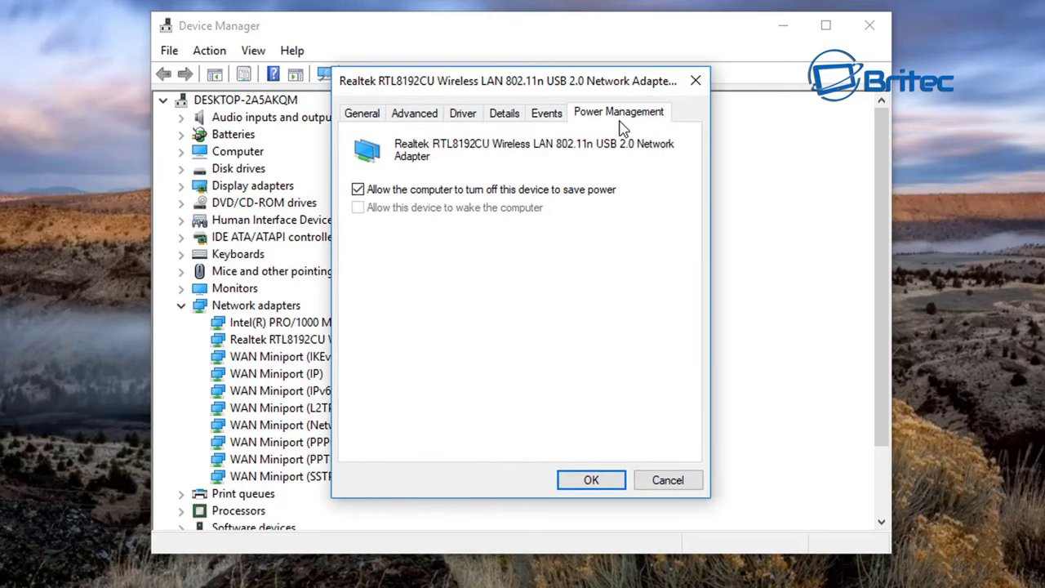
pyautogui.click(358, 190)
pyautogui.click(601, 490)
pyautogui.click(590, 481)
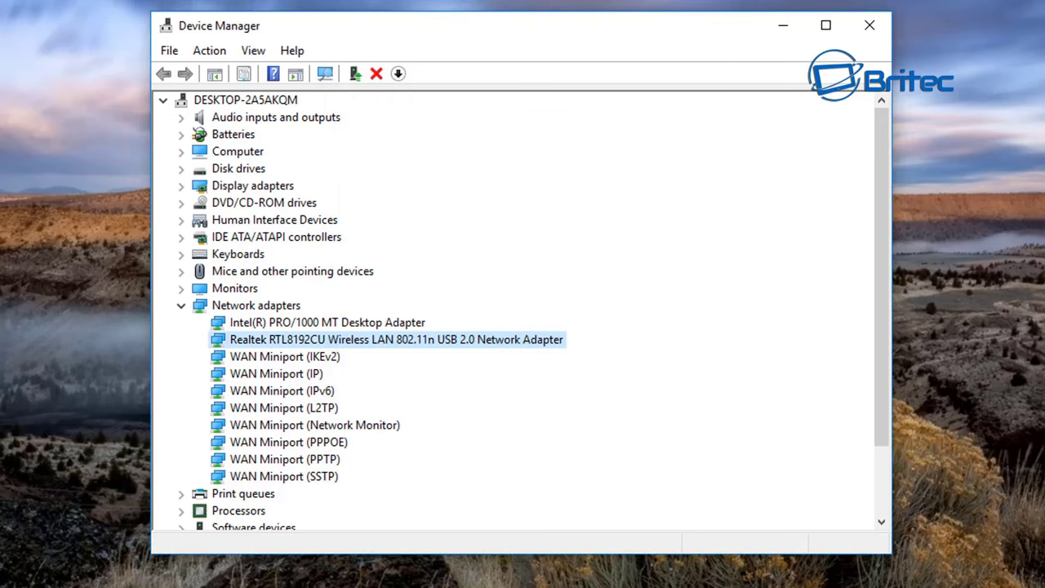
# Reopen the Realtek wireless adapter's properties and view its advanced property list.
pyautogui.rightClick(346, 347)
pyautogui.click(389, 458)
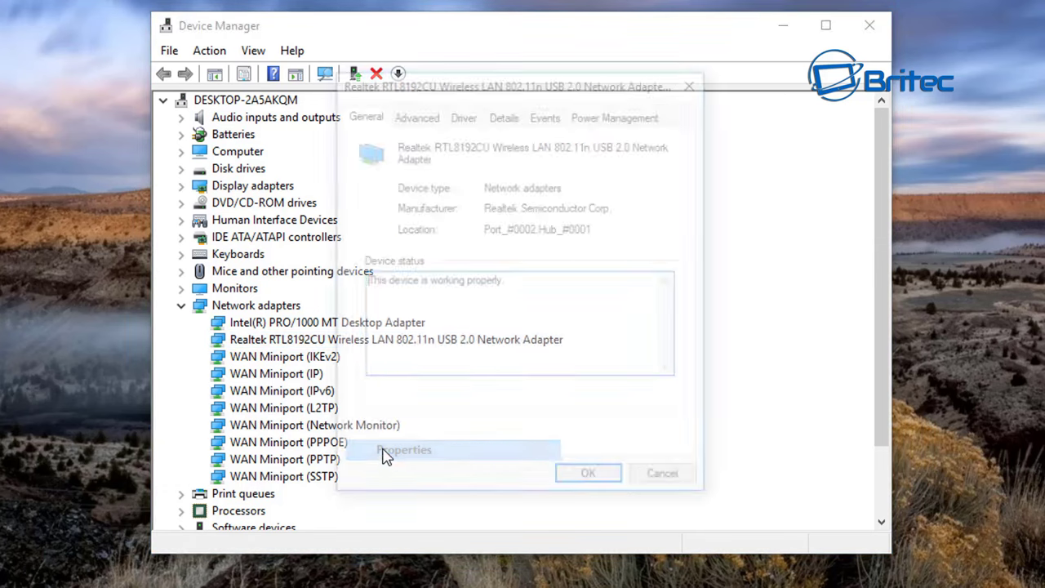
pyautogui.click(412, 115)
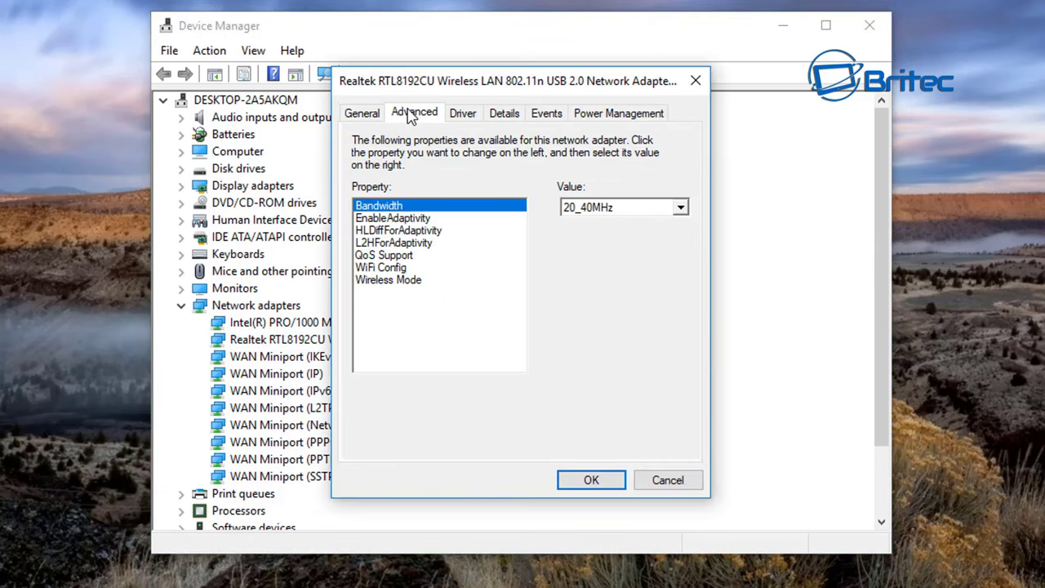
# Examine the Realtek adapter's driver date and driver version, and close its properties.
pyautogui.click(464, 116)
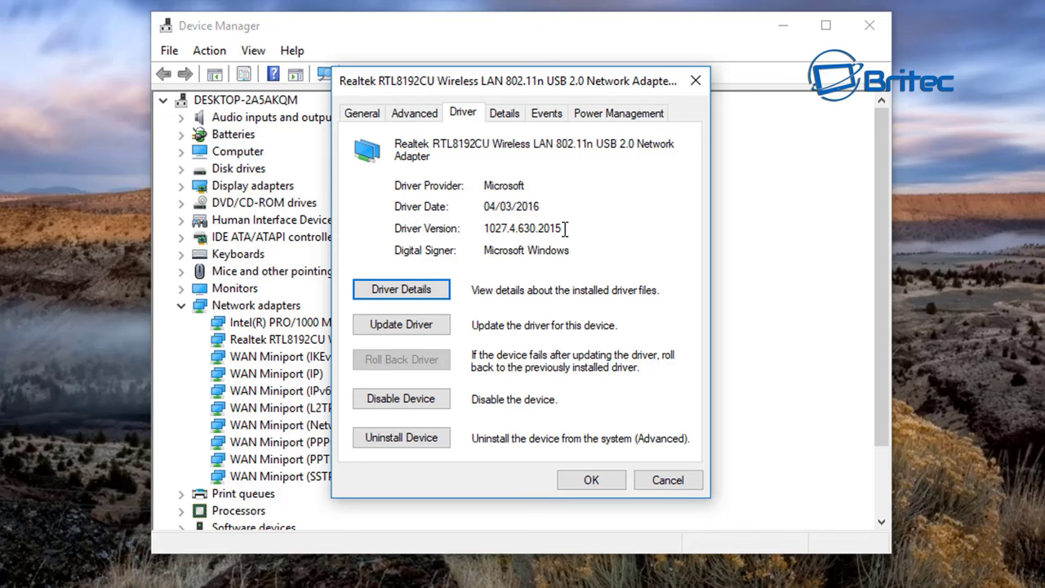
pyautogui.doubleClick(513, 206)
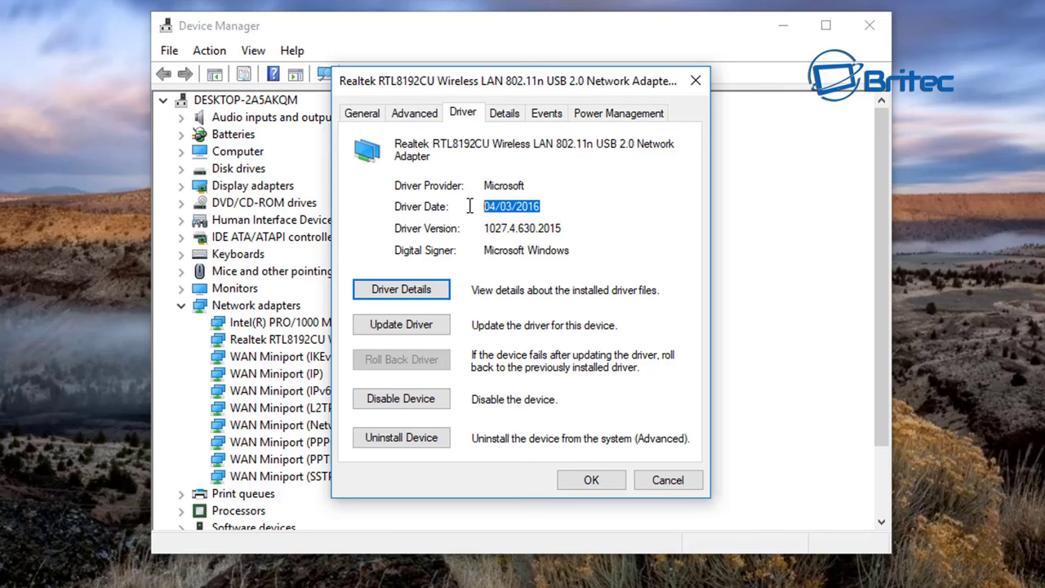
pyautogui.moveTo(568, 231); pyautogui.dragTo(472, 228)
pyautogui.click(552, 228)
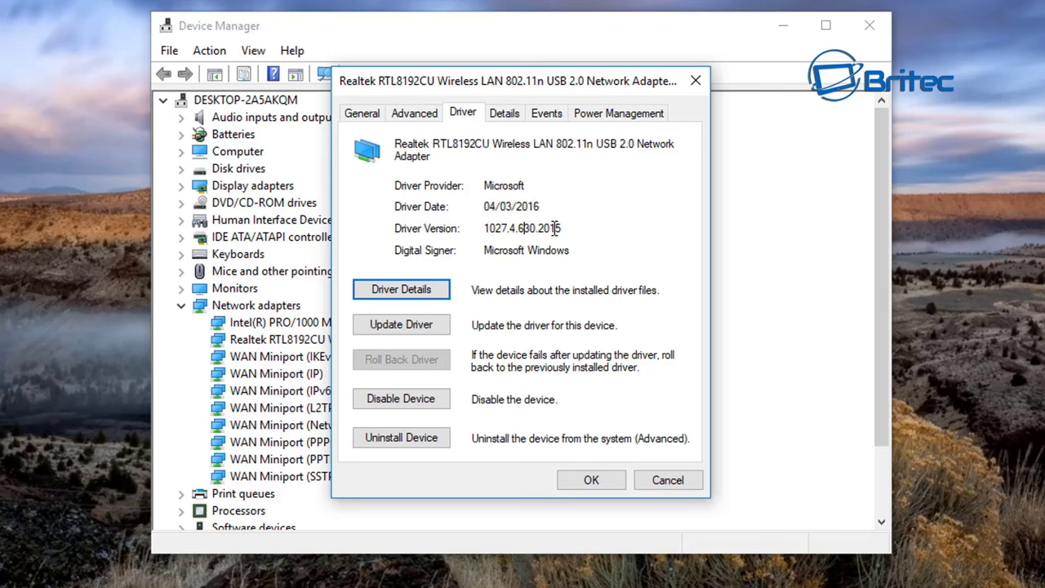
pyautogui.moveTo(577, 229); pyautogui.dragTo(485, 222)
pyautogui.click(548, 208)
pyautogui.doubleClick(514, 207)
pyautogui.click(537, 232)
pyautogui.click(592, 480)
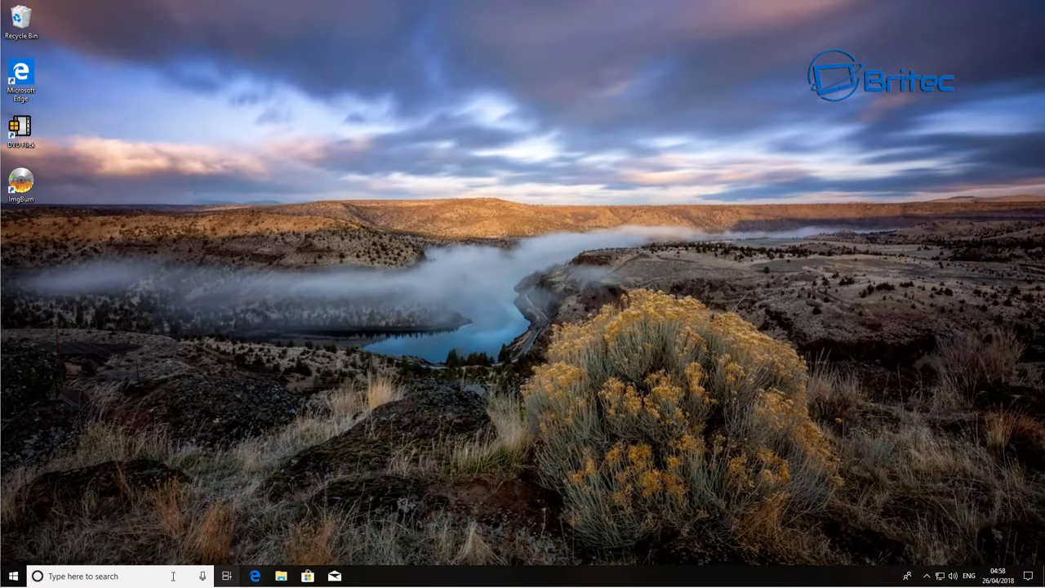
# Search Windows for power, open the Power & sleep settings and go to the additional power settings.
pyautogui.click(173, 576)
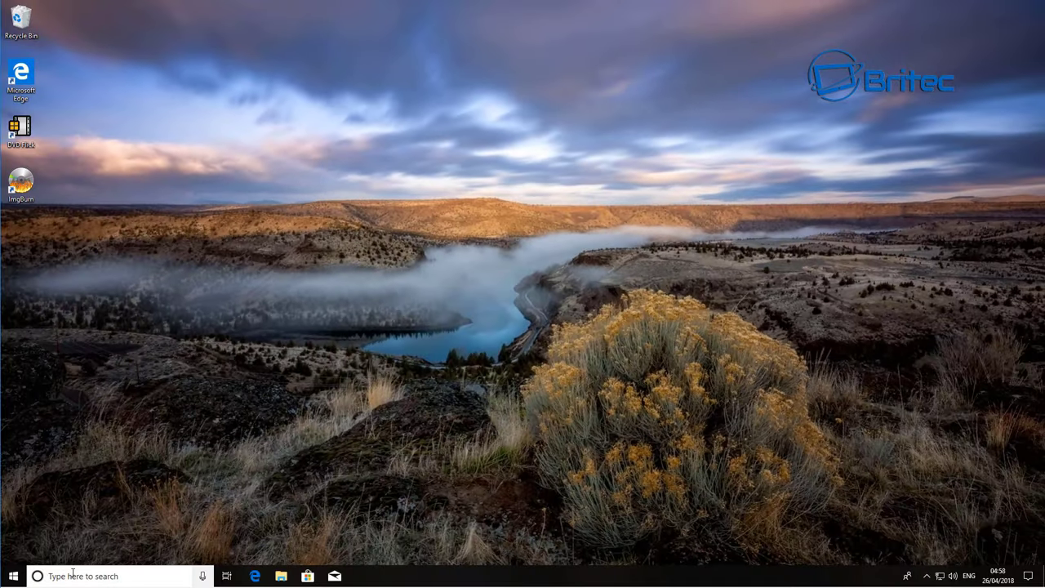
pyautogui.write('power')
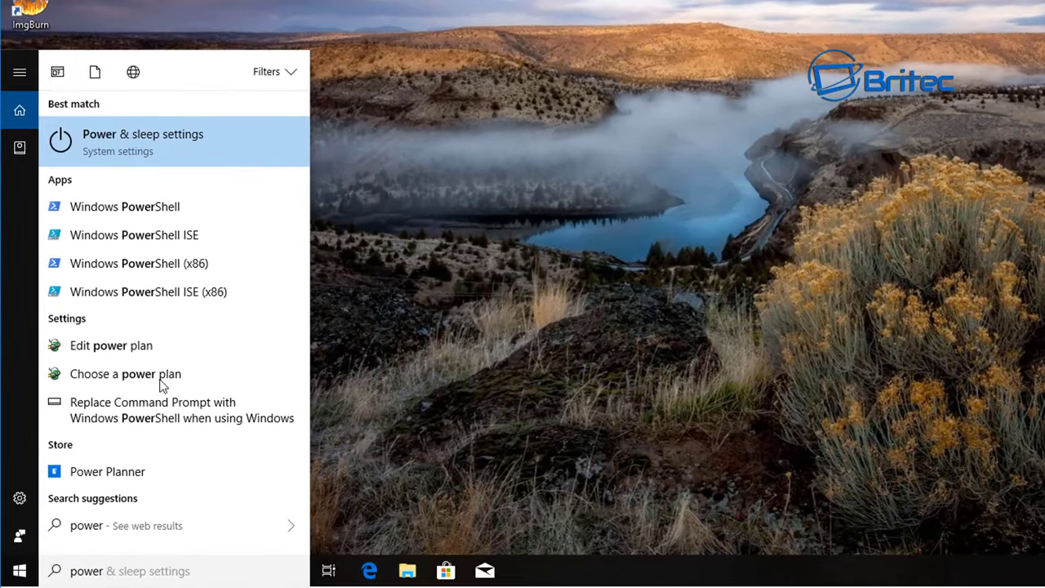
pyautogui.click(137, 145)
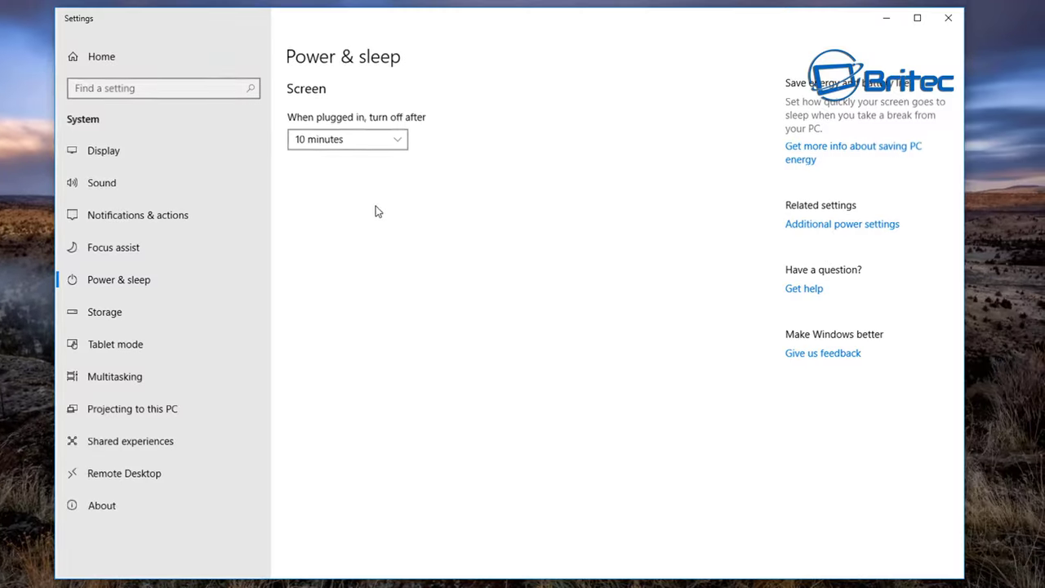
pyautogui.click(827, 228)
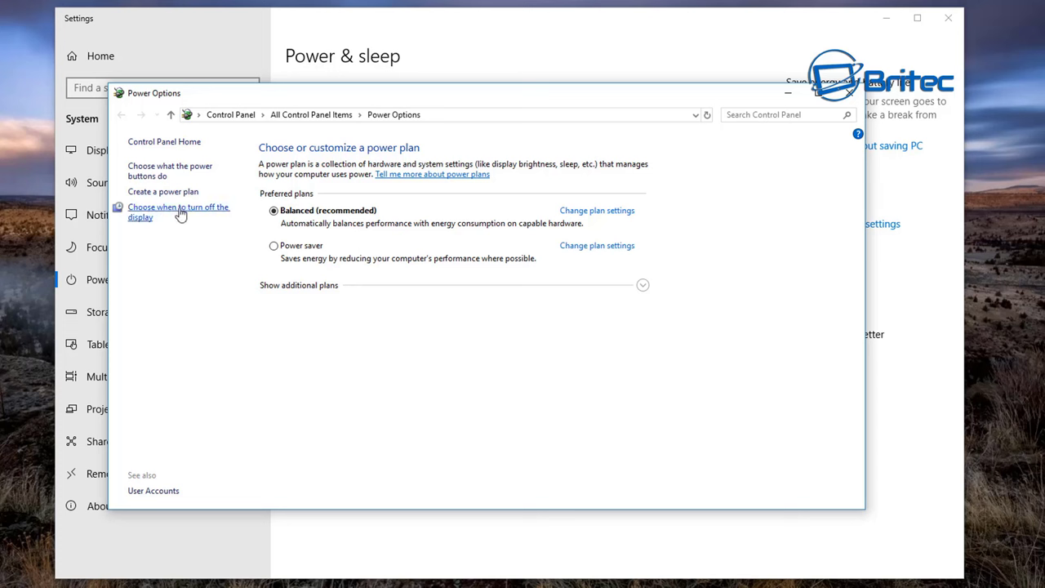
# Open the advanced power settings of the Balanced plan and move their dialog to where it is fully visible.
pyautogui.click(611, 218)
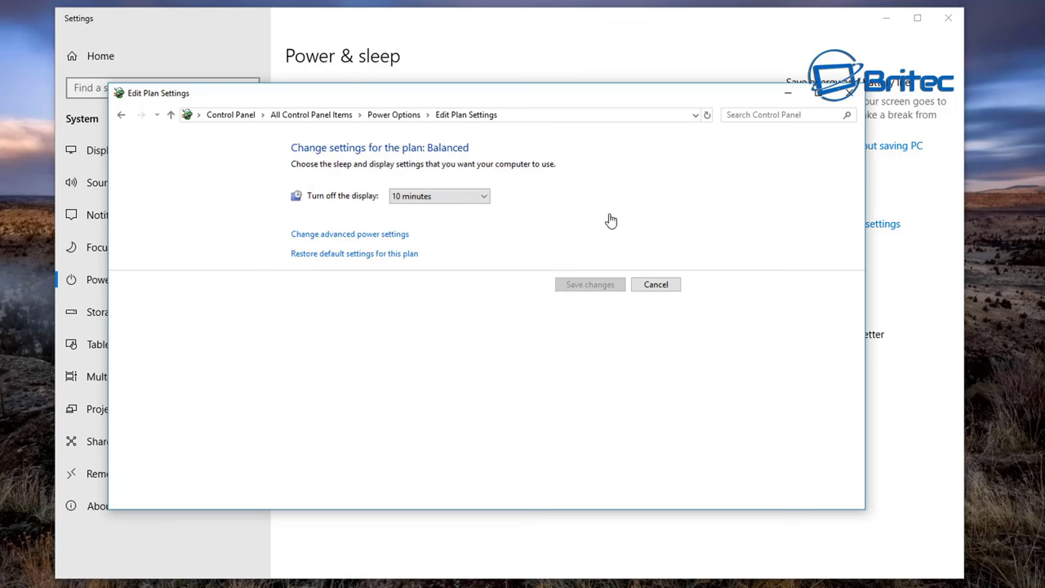
pyautogui.click(378, 237)
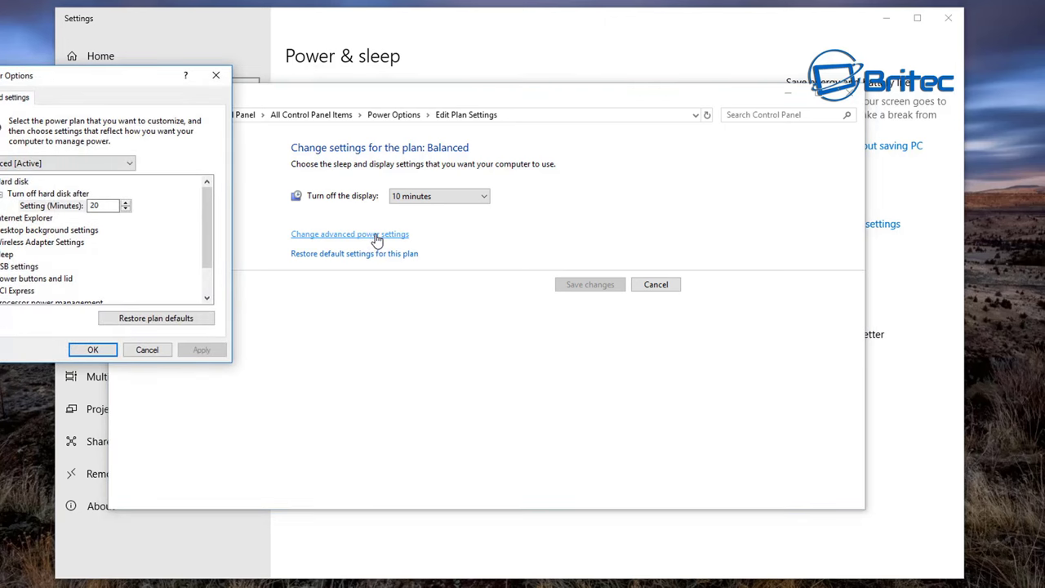
pyautogui.moveTo(73, 85); pyautogui.dragTo(425, 160)
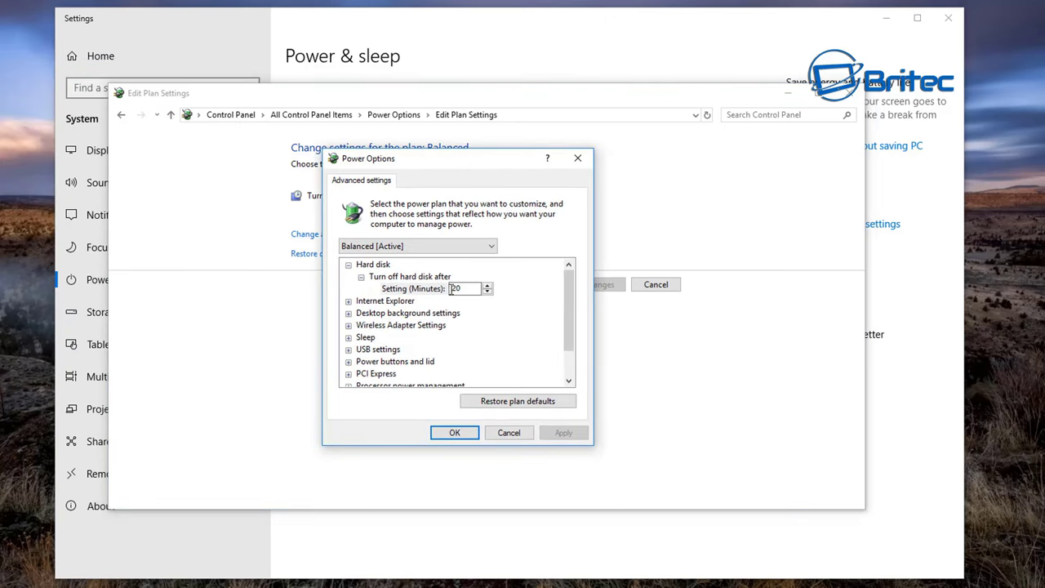
# Expand Power Saving Mode under Wireless Adapter Settings and show its available options, including Maximum Performance.
pyautogui.click(400, 327)
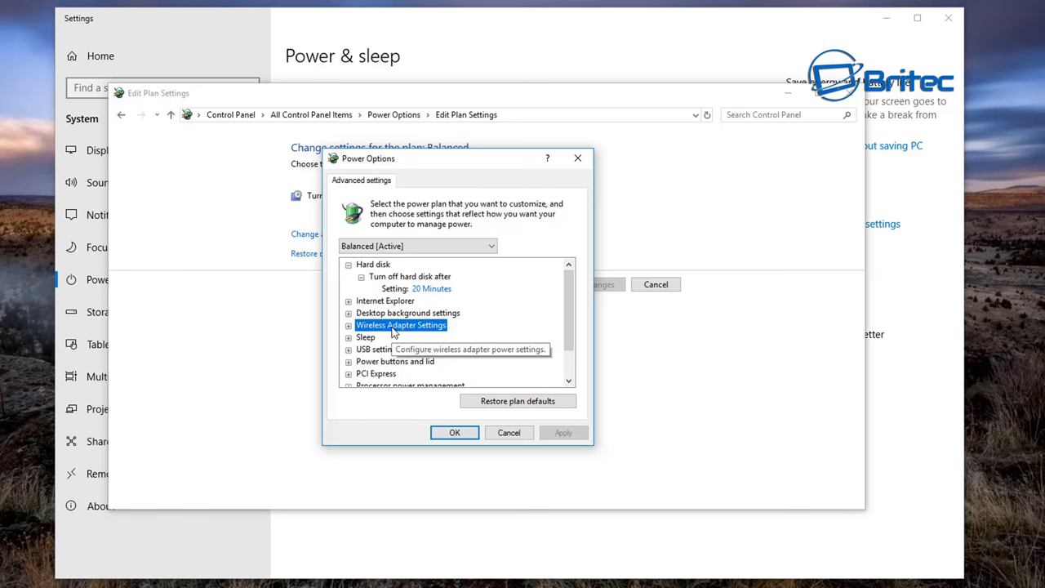
pyautogui.click(349, 326)
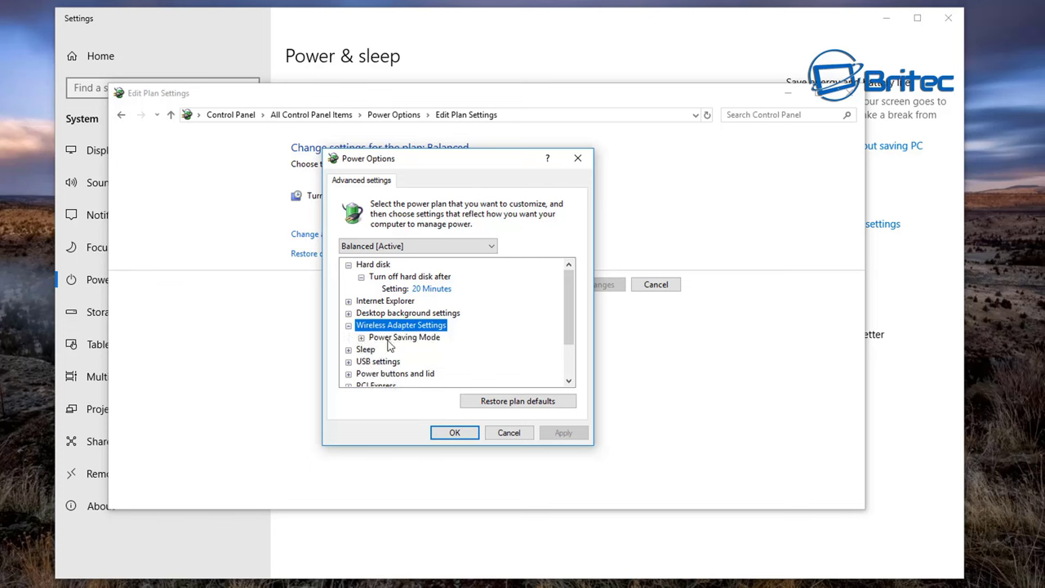
pyautogui.click(361, 337)
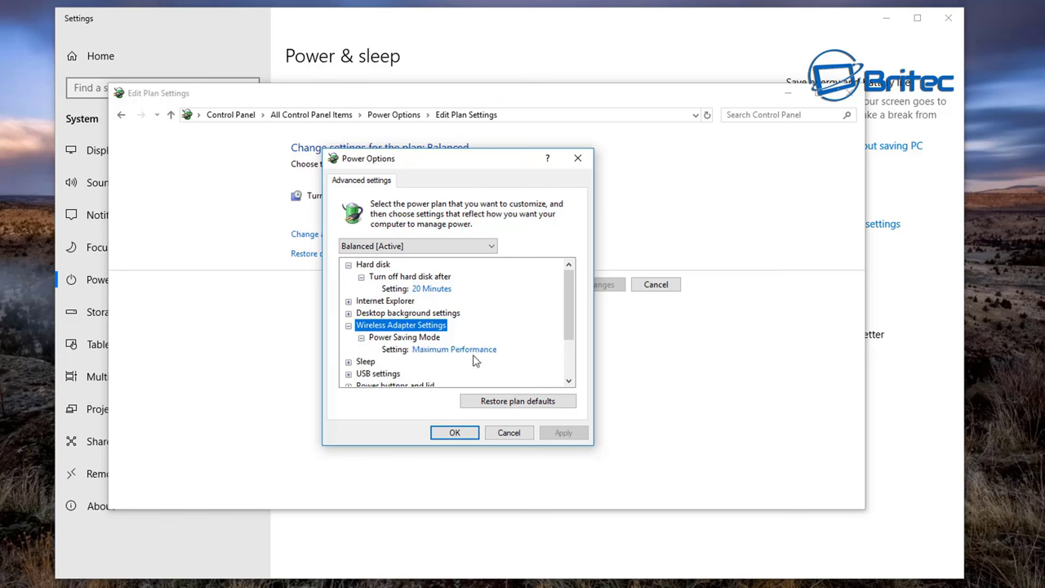
pyautogui.click(443, 351)
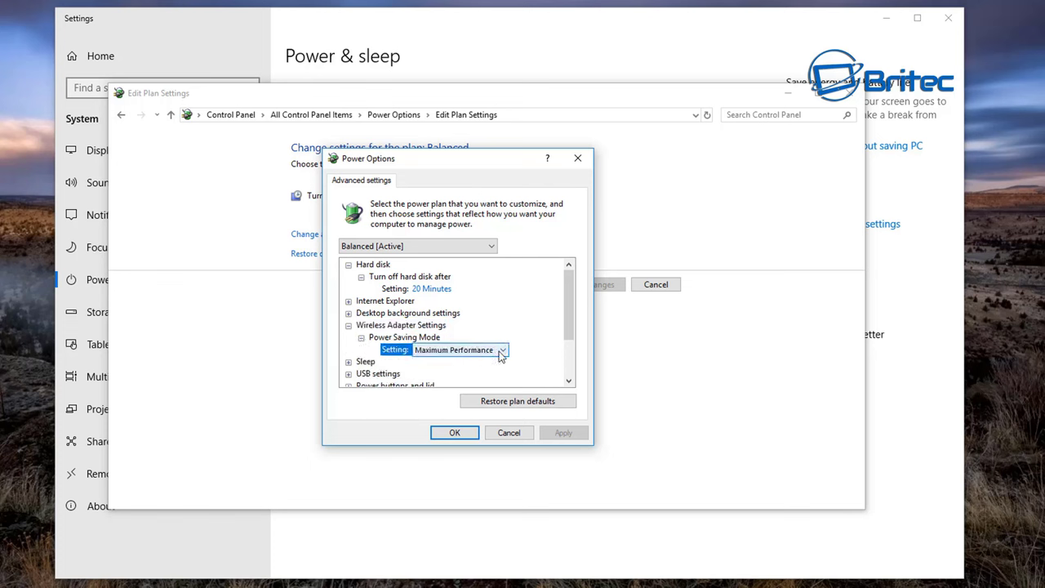
pyautogui.click(501, 354)
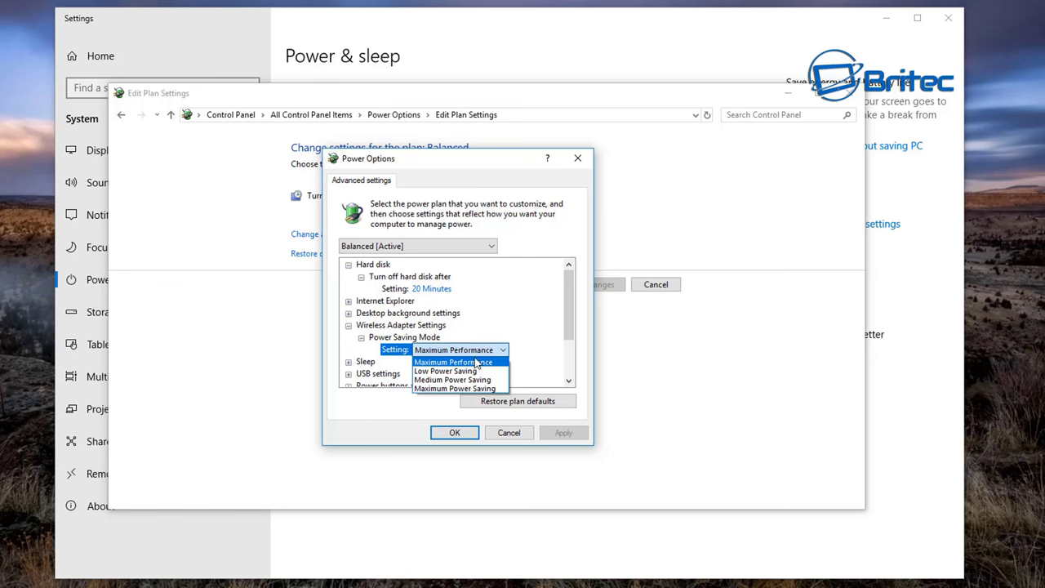
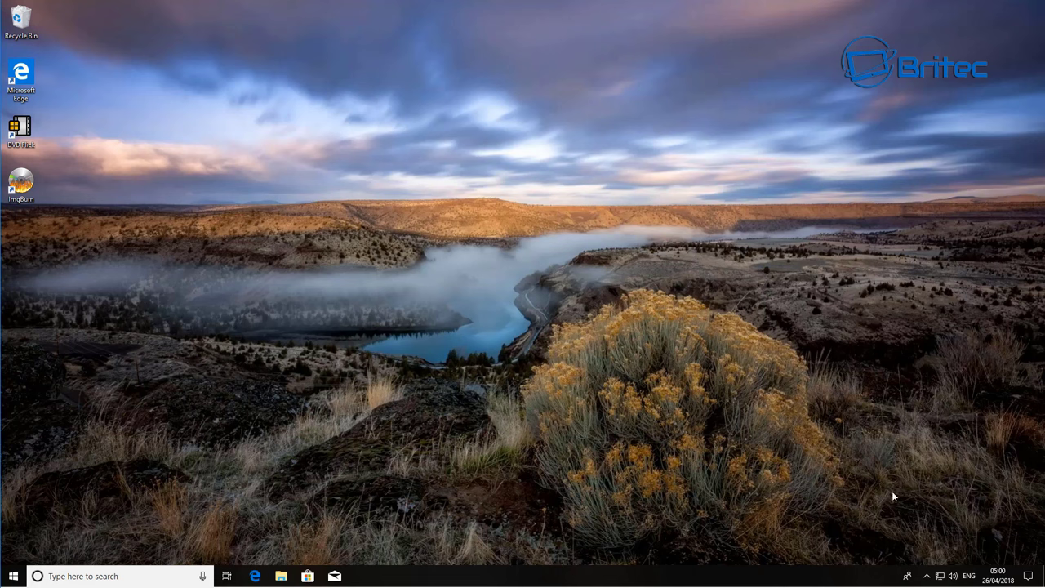
# Examine the hidden notification area icons for third-party security software and close the overflow.
pyautogui.click(928, 576)
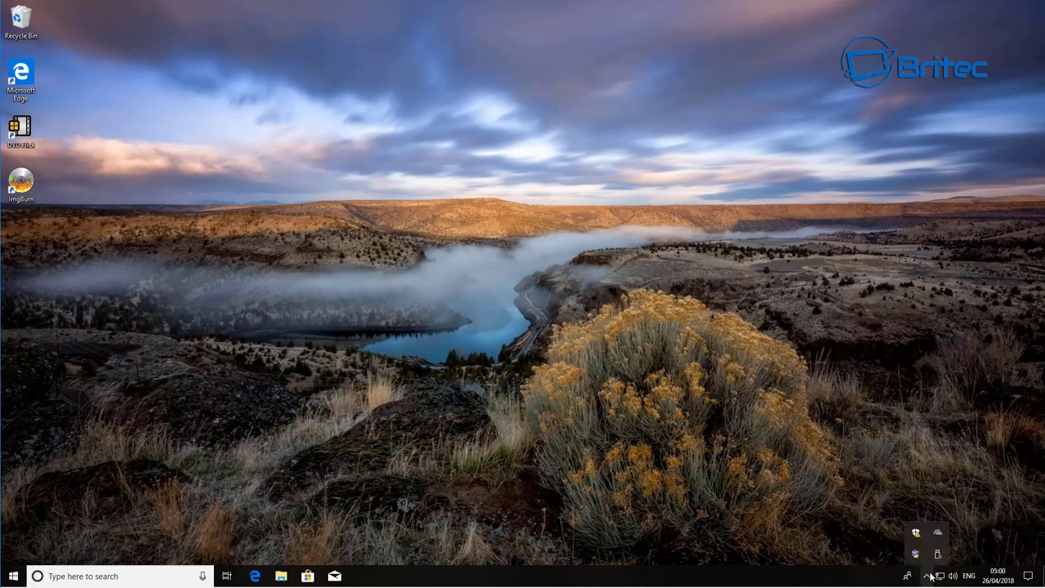
pyautogui.click(625, 427)
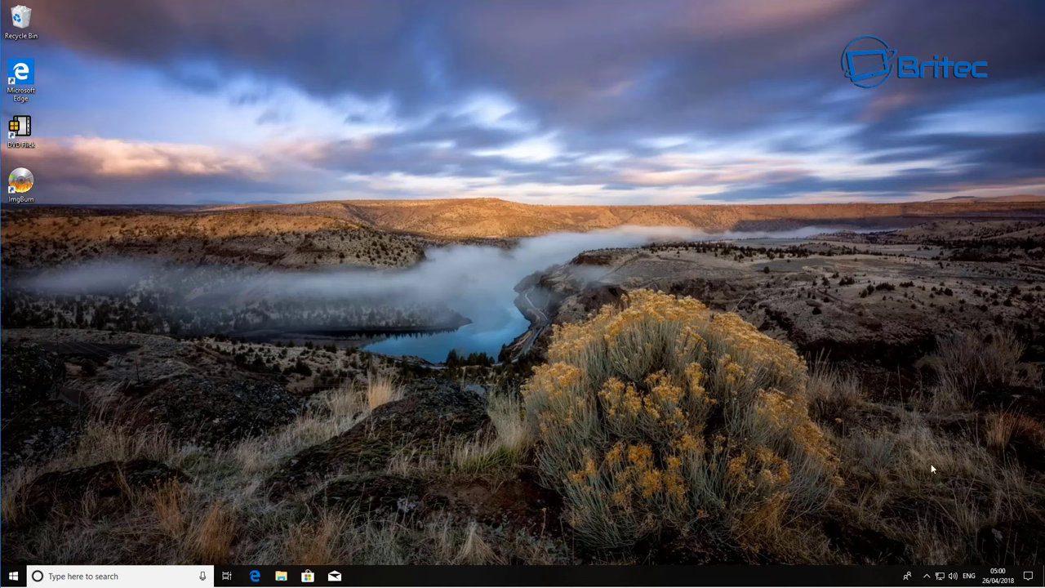
pyautogui.click(927, 576)
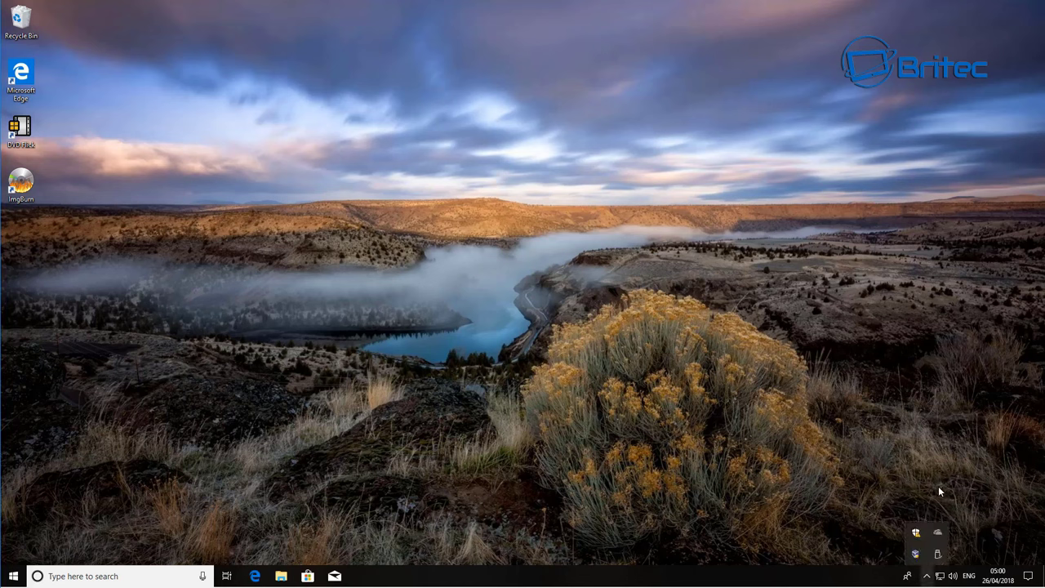
pyautogui.click(945, 503)
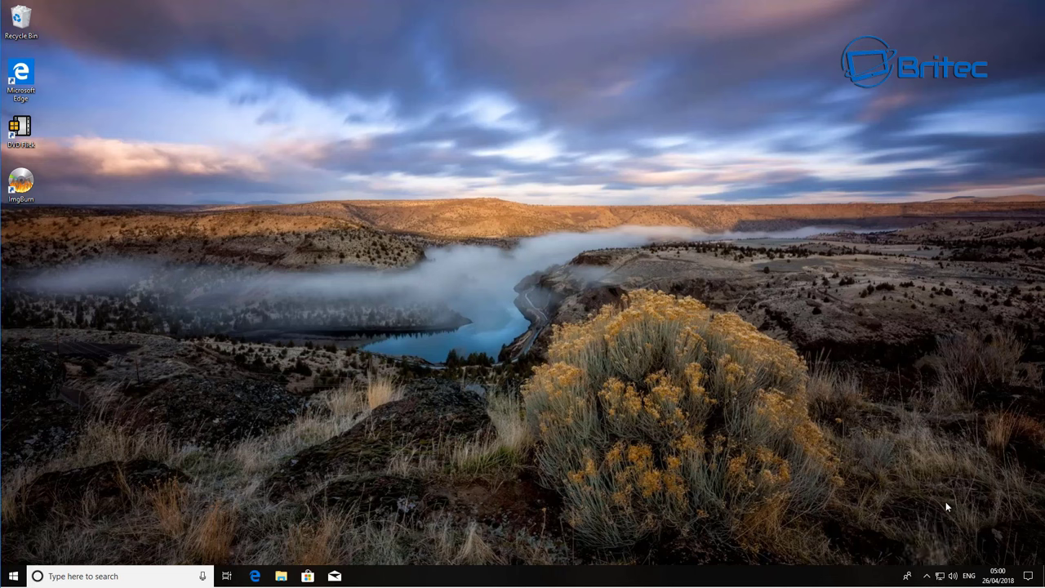
pyautogui.click(927, 575)
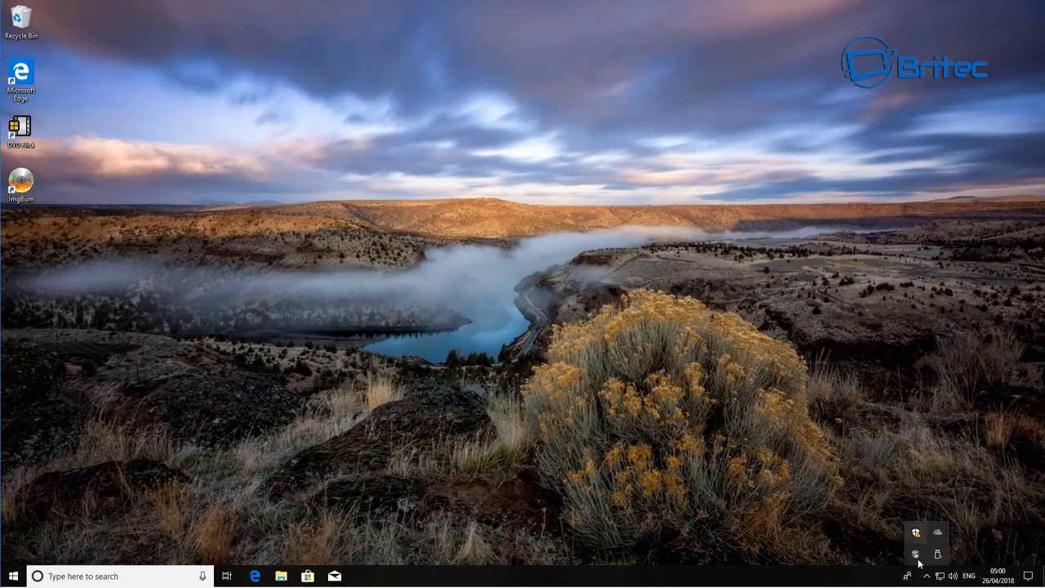
pyautogui.click(974, 493)
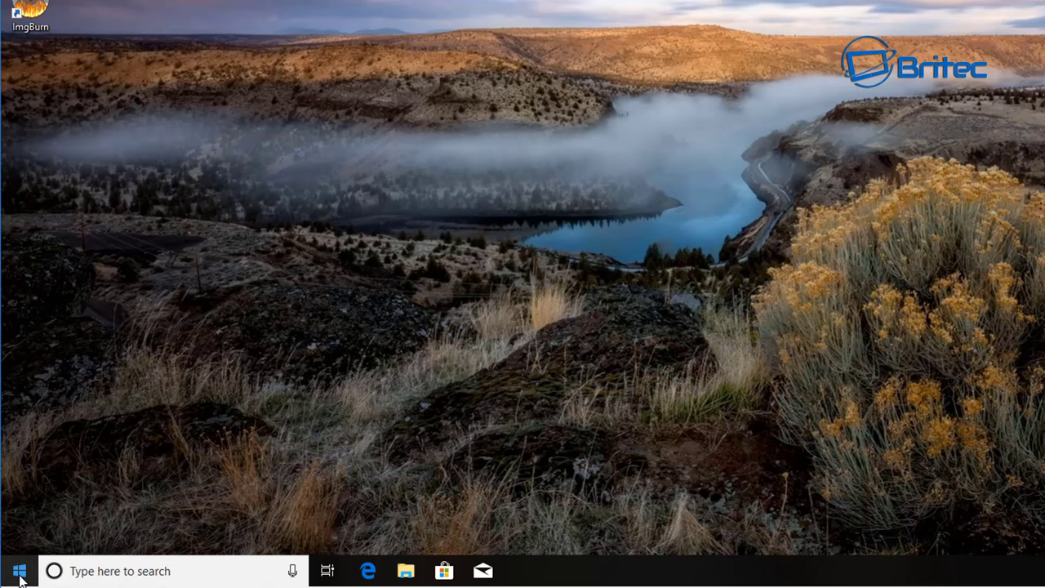
# Open the Recovery page of the Update & Security settings and restart the PC into advanced startup.
pyautogui.click(20, 574)
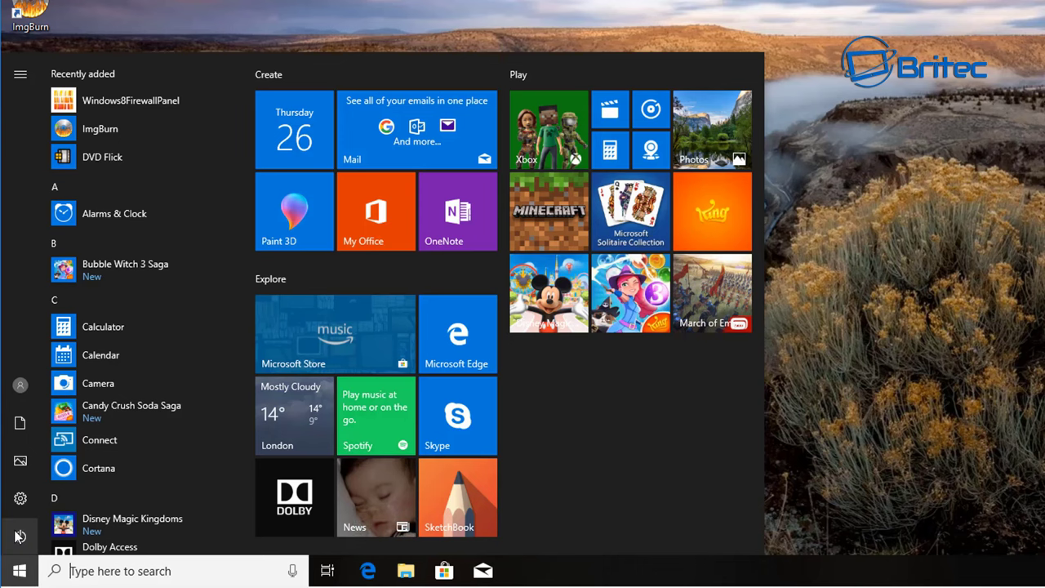
pyautogui.click(922, 418)
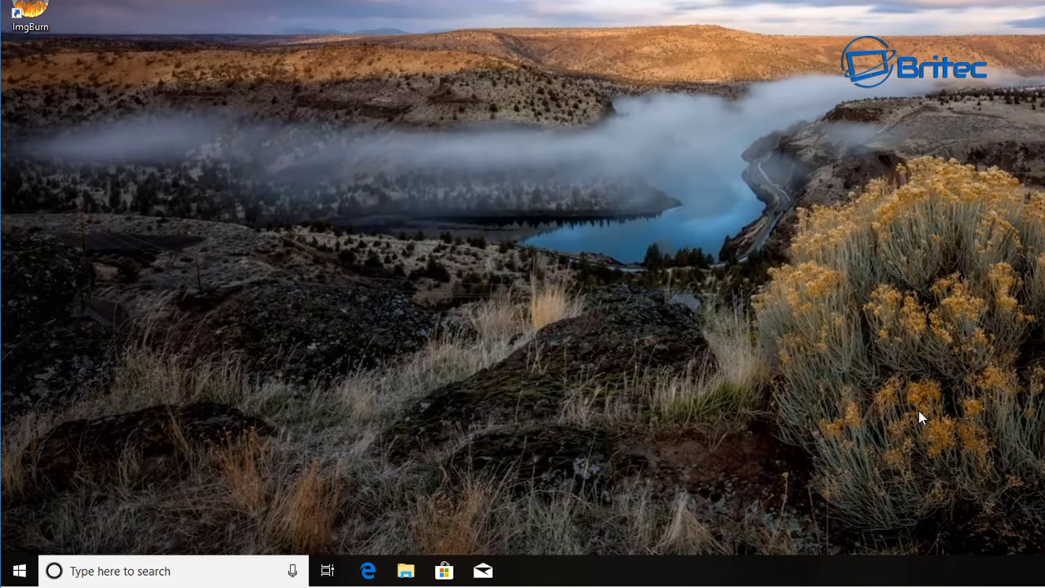
pyautogui.click(20, 571)
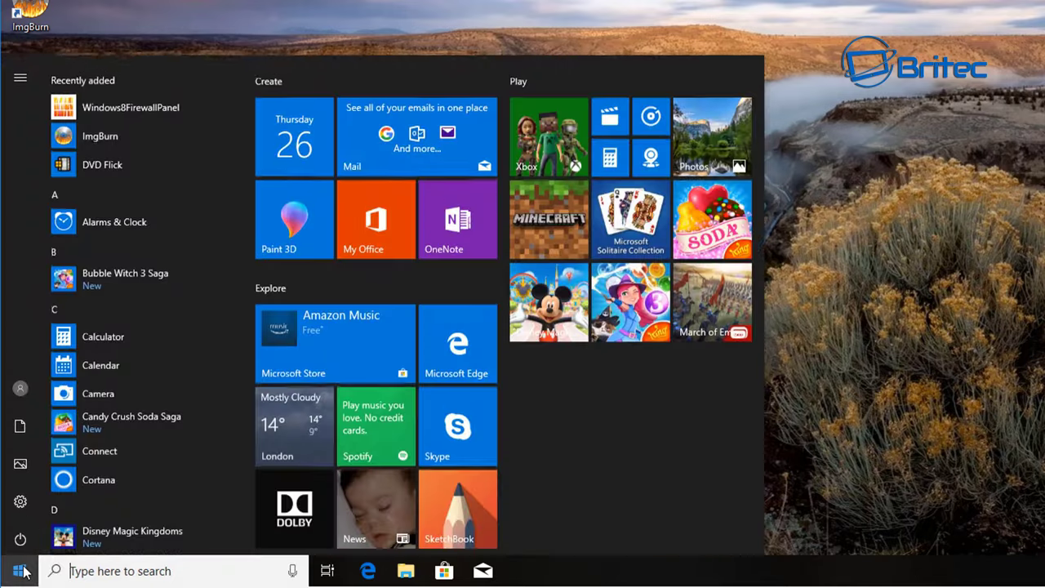
pyautogui.click(18, 497)
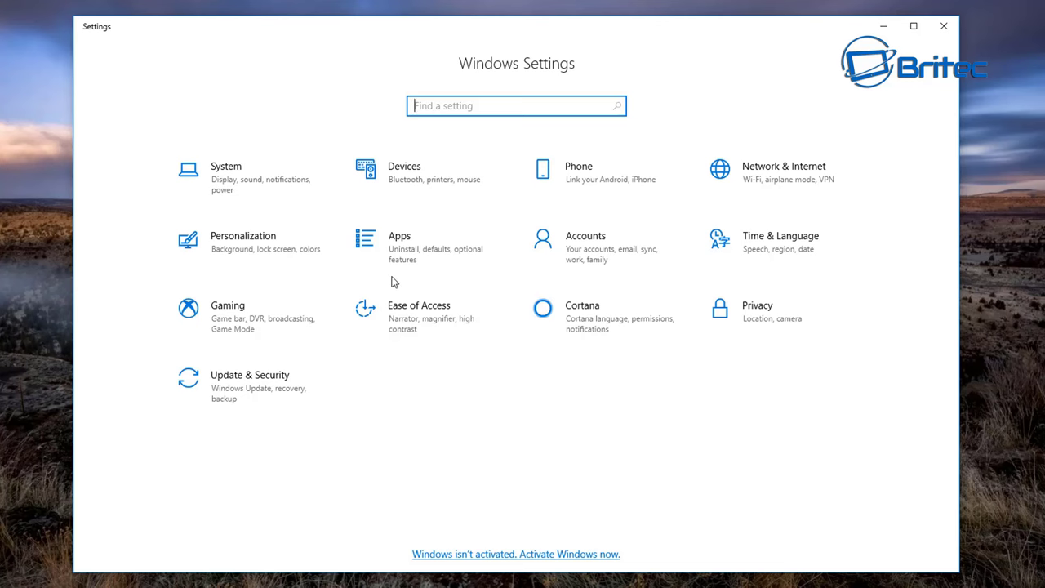
pyautogui.click(236, 399)
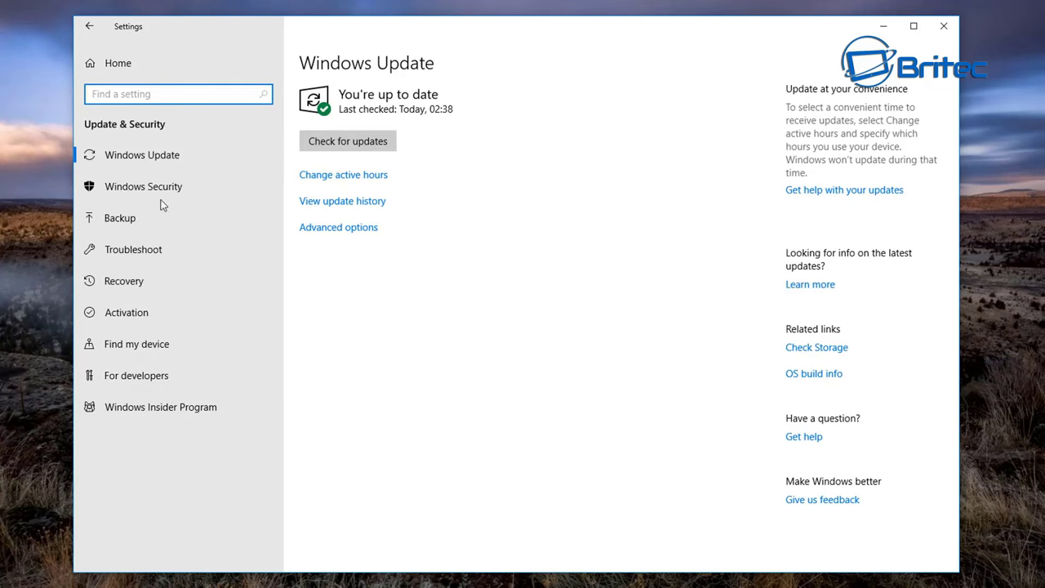
pyautogui.click(124, 286)
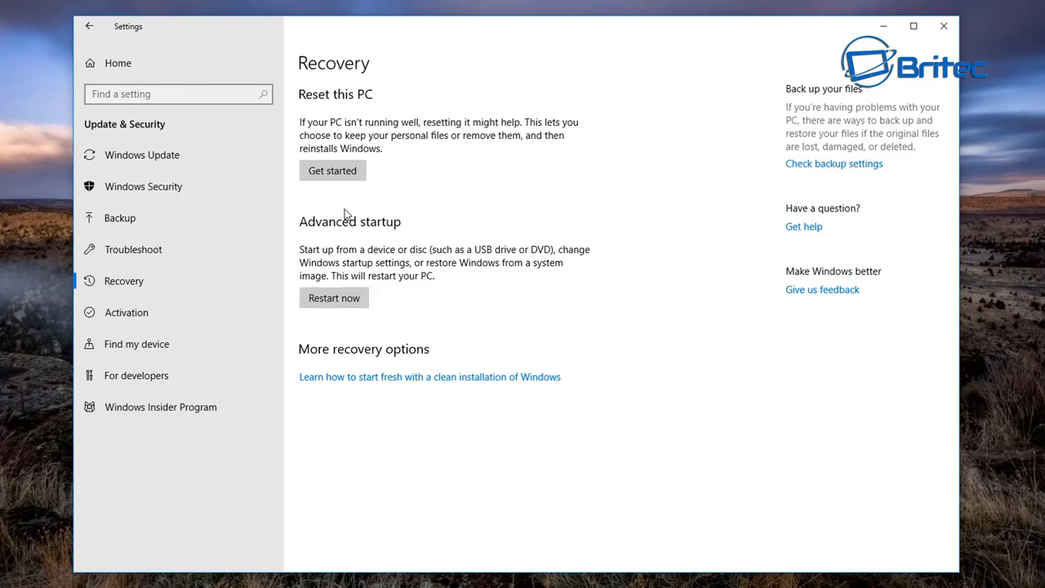
pyautogui.click(339, 300)
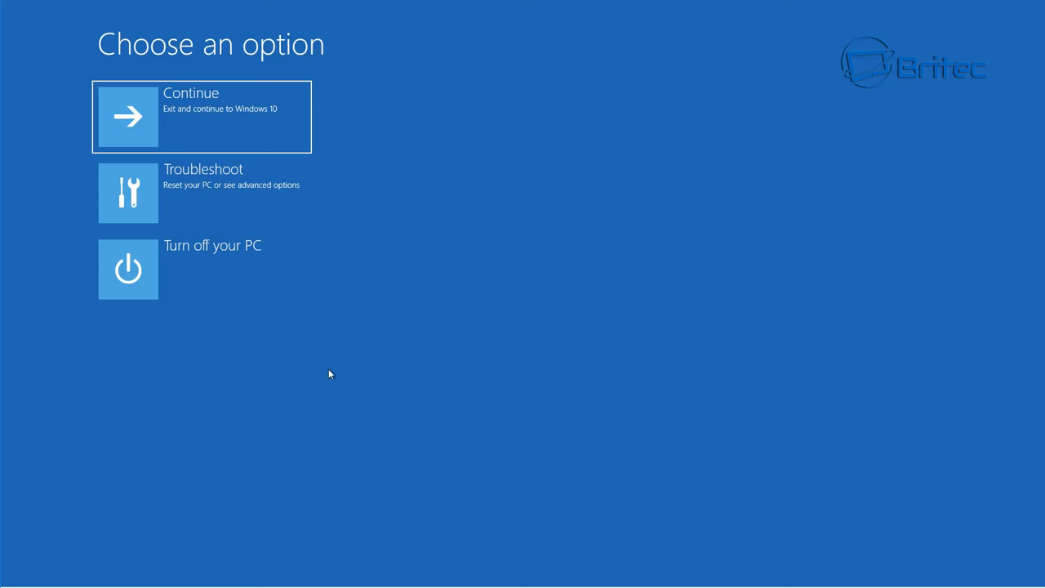
# Open the advanced troubleshooting options of the recovery environment and select Go back to the previous version.
pyautogui.click(201, 189)
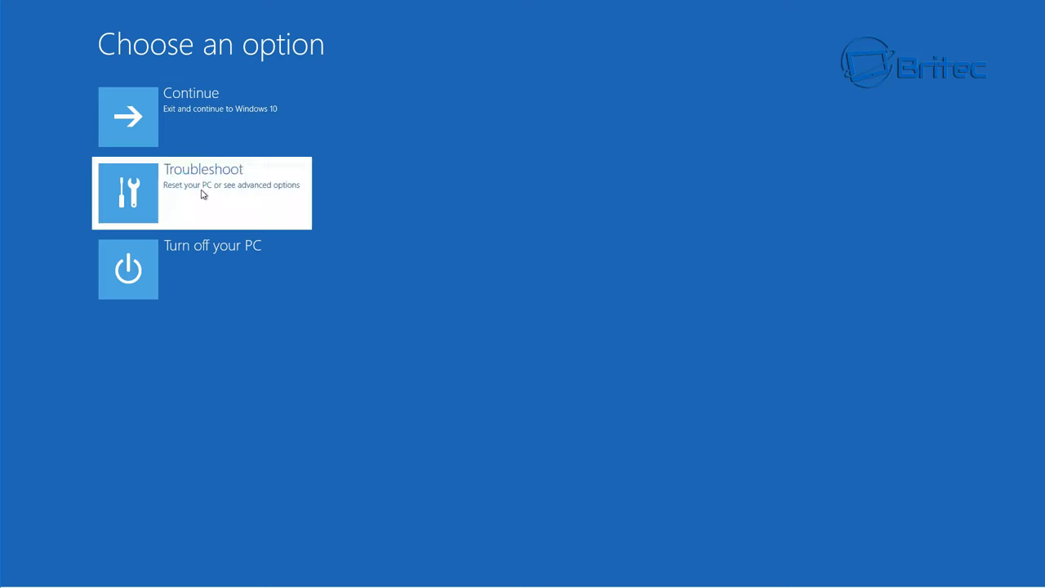
pyautogui.click(201, 193)
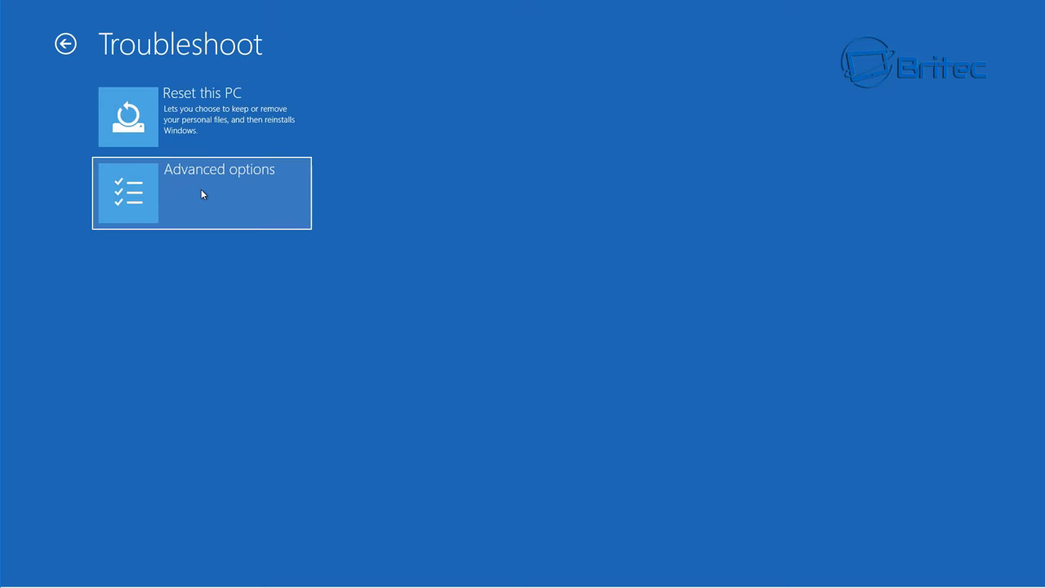
pyautogui.click(203, 199)
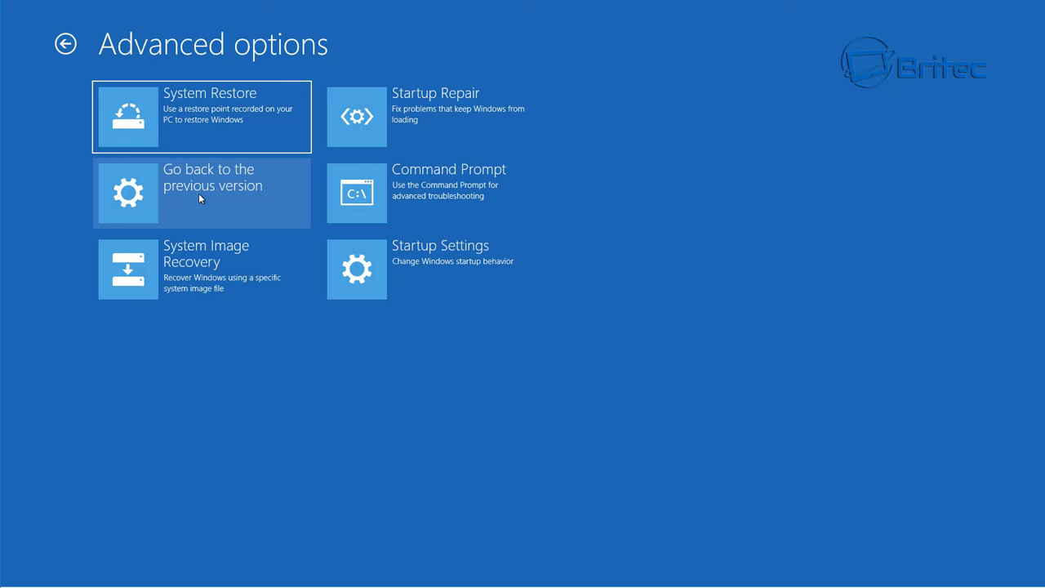
pyautogui.click(198, 193)
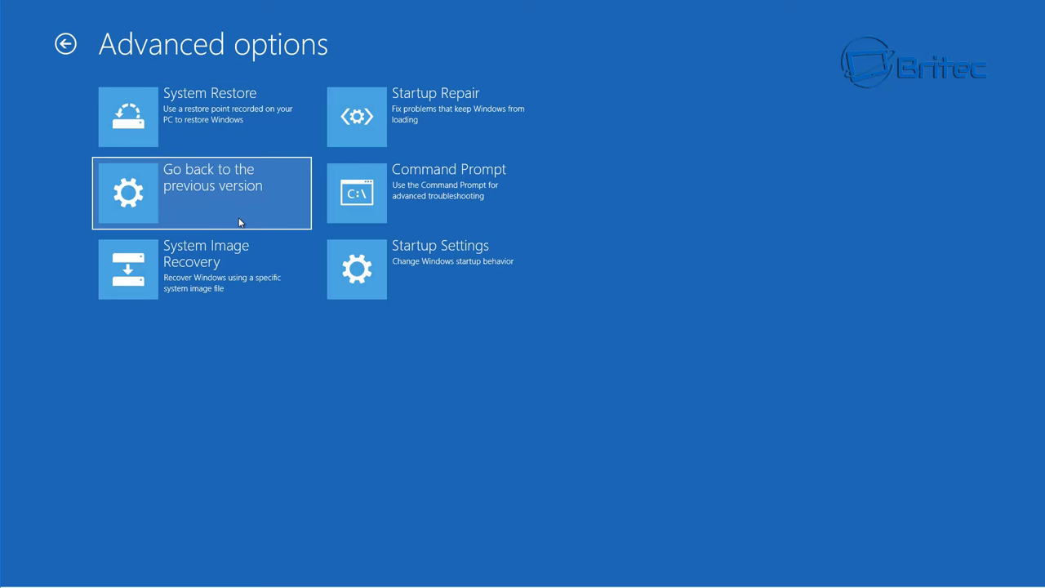
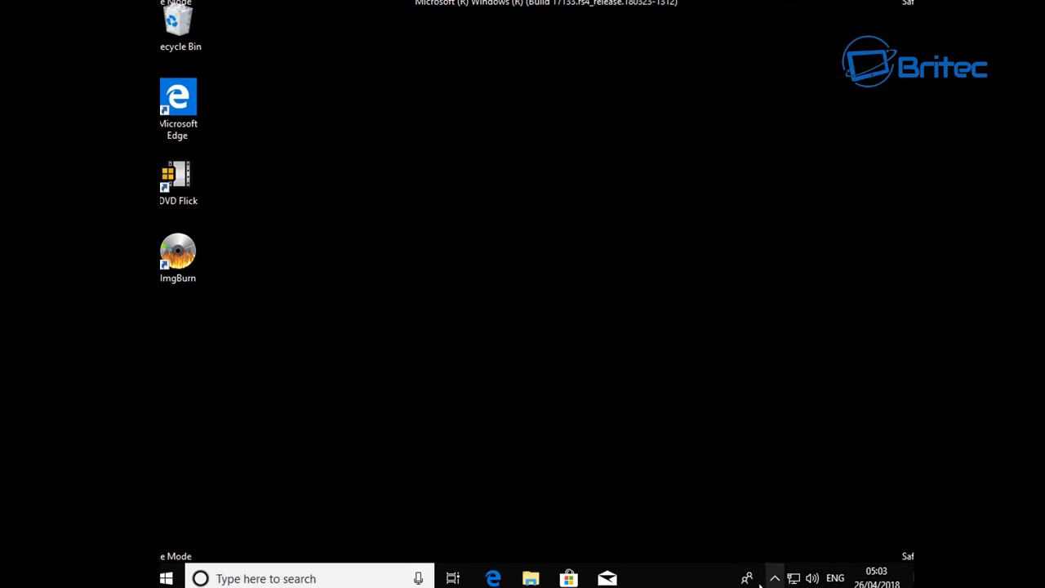
# In Safe Mode, check the hidden notification icons and test the connection in Microsoft Edge by opening the BBC official site from a bbc search.
pyautogui.click(775, 578)
pyautogui.click(712, 454)
pyautogui.click(493, 577)
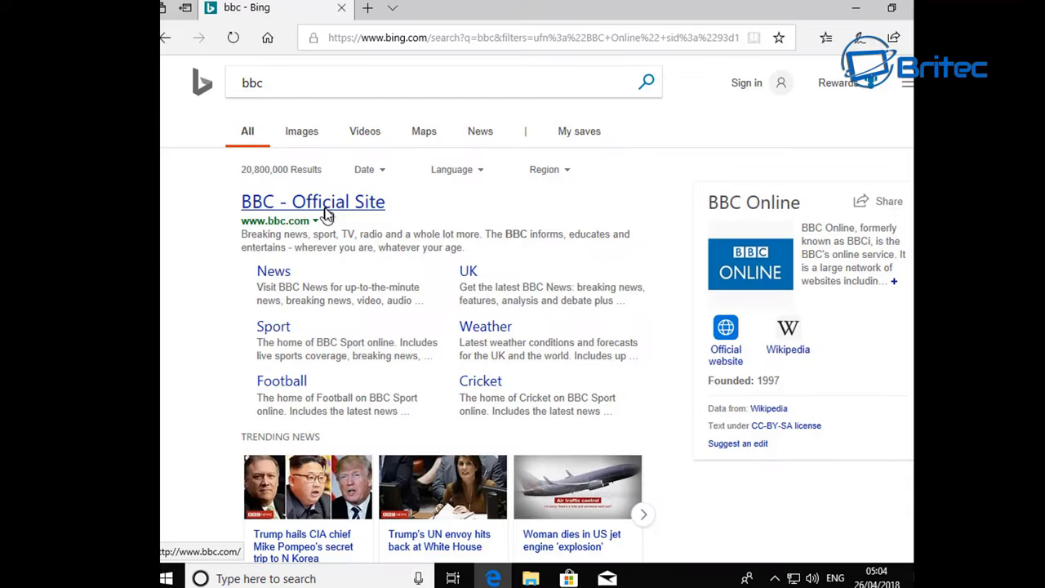
pyautogui.click(326, 211)
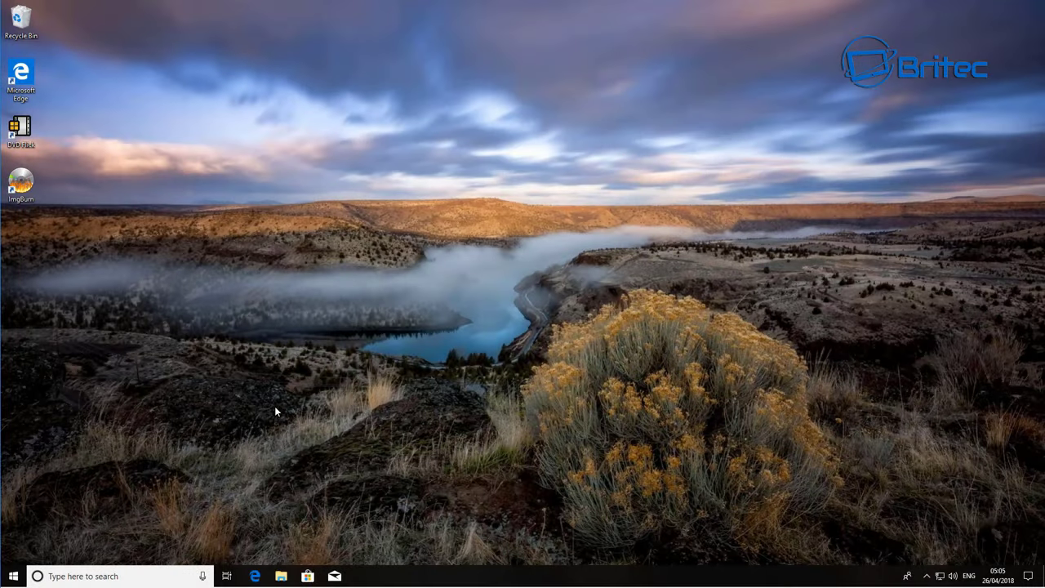
# Search Windows for services, open the Services desktop app and find the network-related services in the list.
pyautogui.click(118, 572)
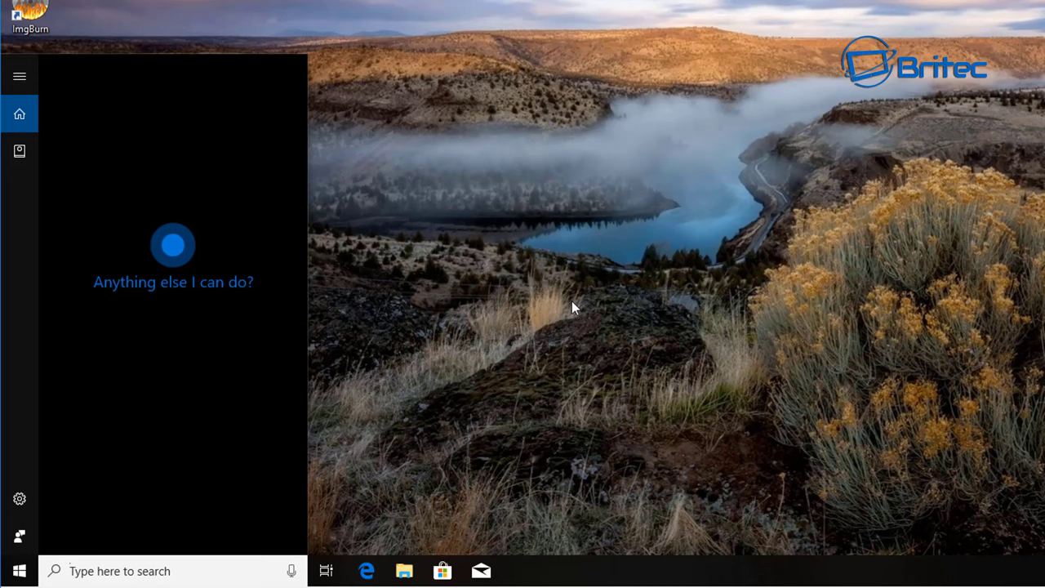
pyautogui.click(381, 391)
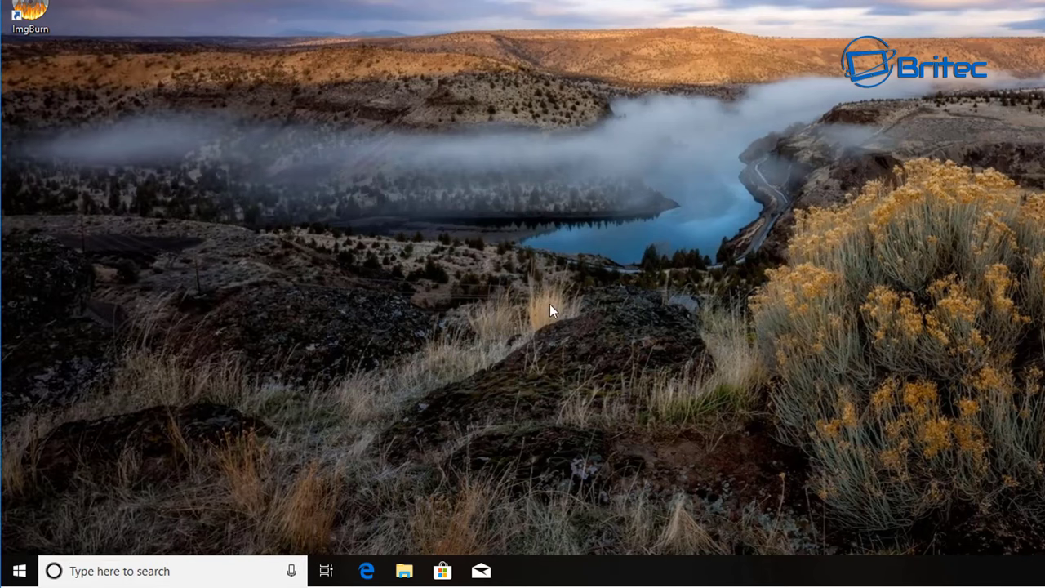
pyautogui.click(90, 570)
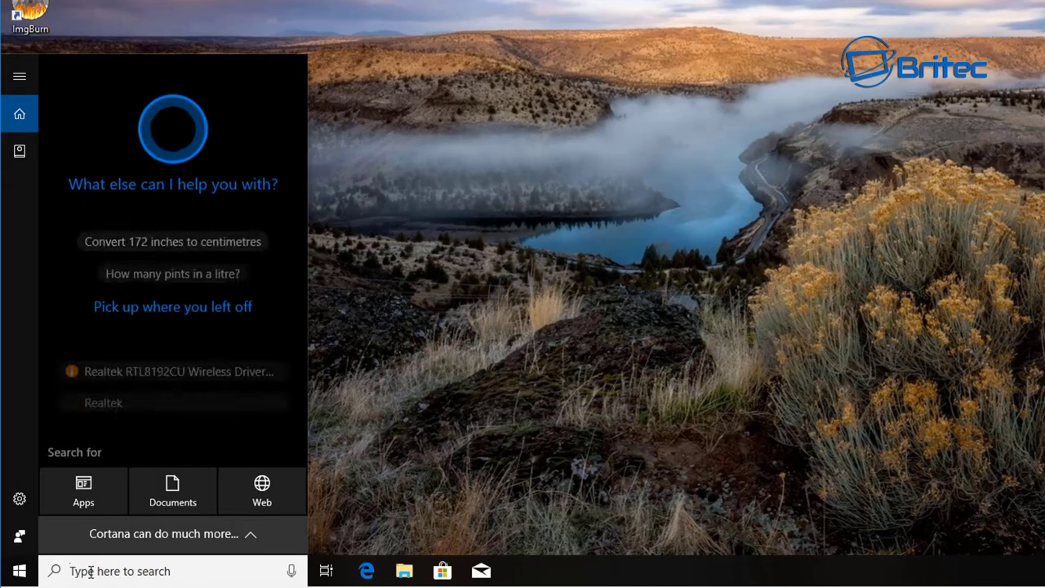
pyautogui.write('services')
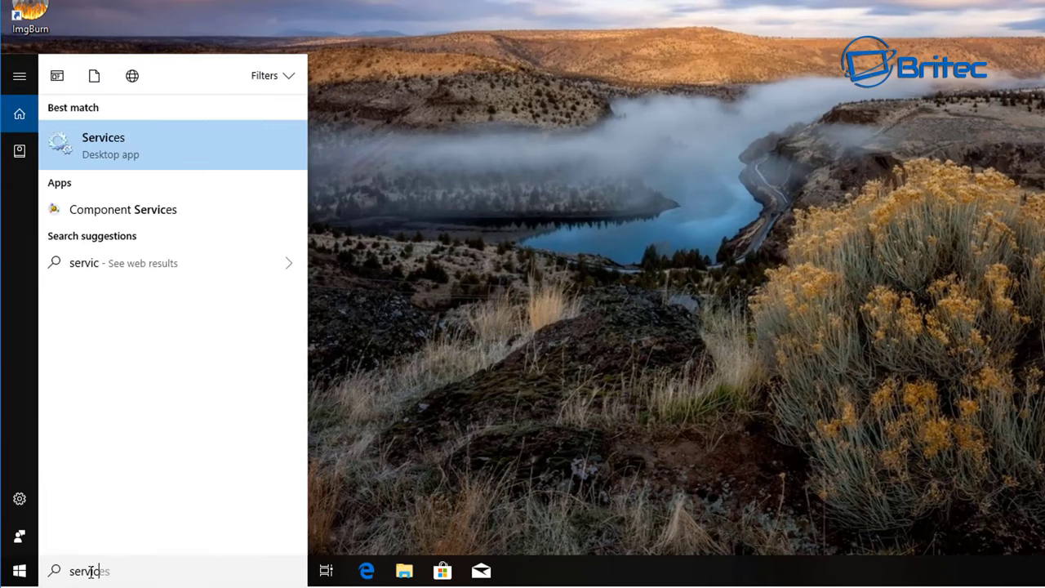
pyautogui.click(98, 145)
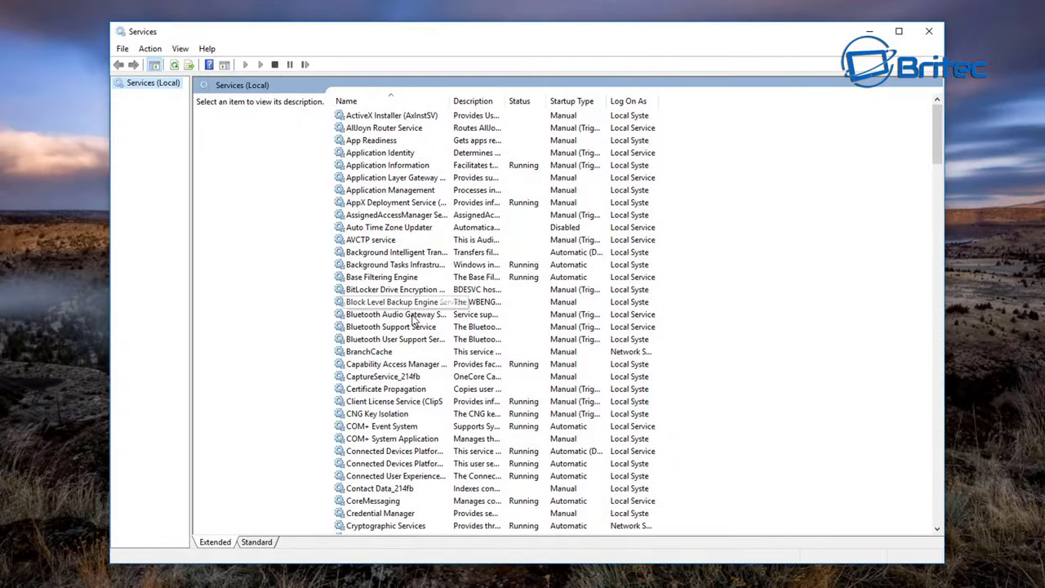
pyautogui.scroll(-8, 414, 322)
pyautogui.scroll(-20, 406, 394)
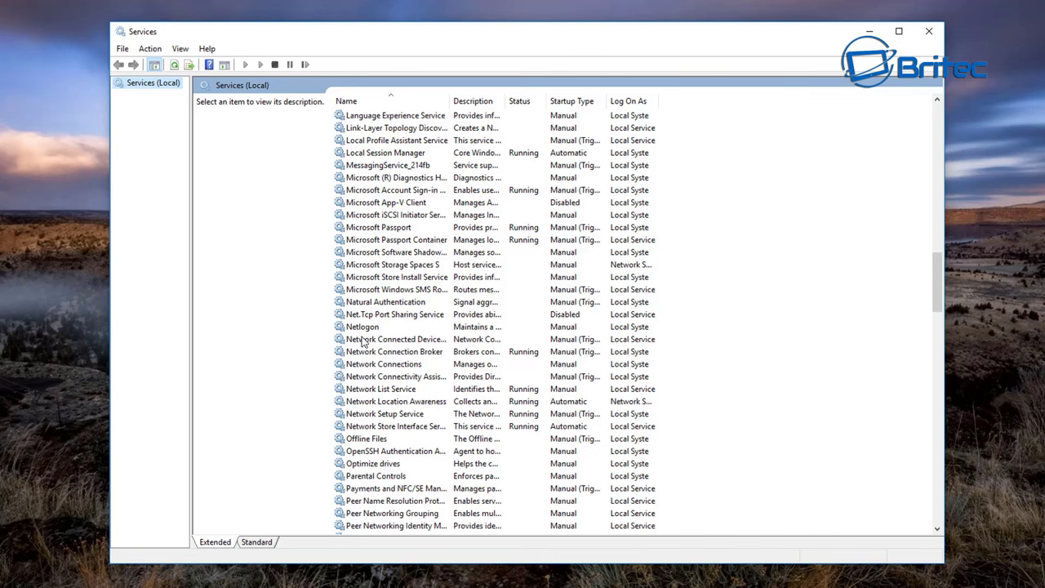
# Read the description of Network Connected Devices Auto-Setup and check the startup type and status in the Network List Service properties.
pyautogui.click(374, 340)
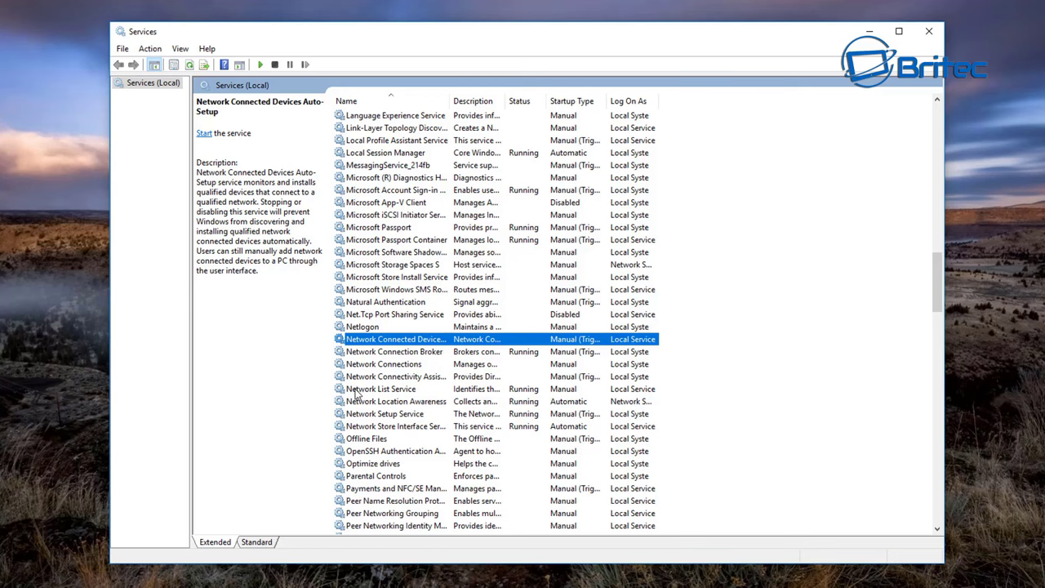
pyautogui.click(360, 391)
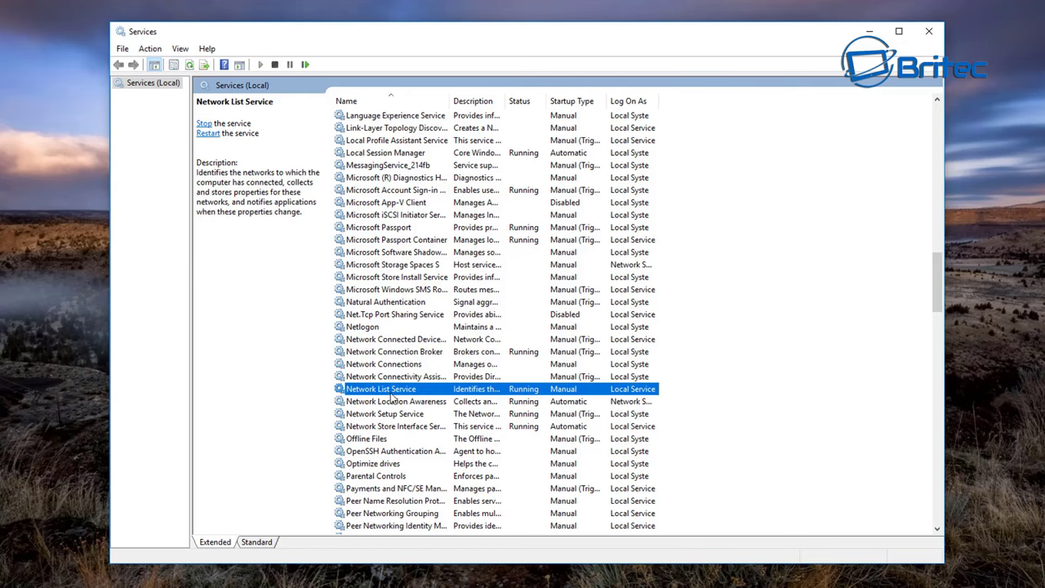
pyautogui.doubleClick(386, 395)
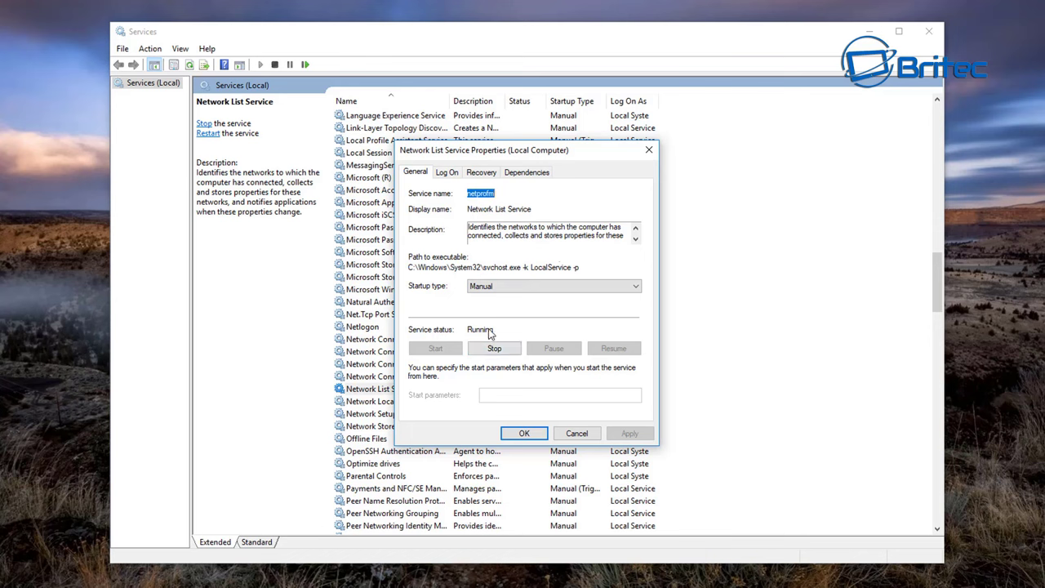
pyautogui.click(649, 149)
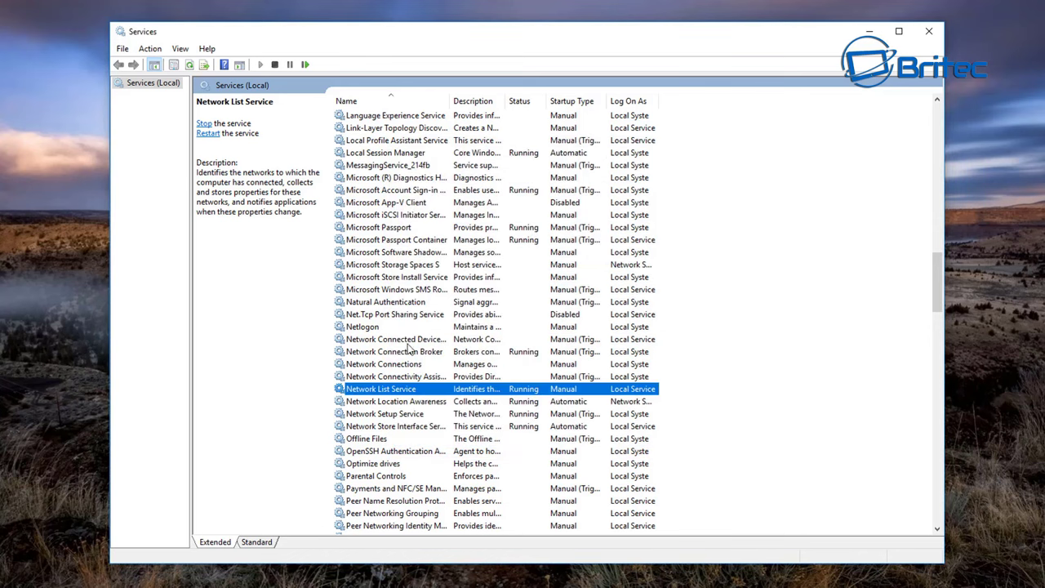
# Check the startup type and status in the properties of Network Location Awareness and Network Store Interface Service.
pyautogui.click(396, 404)
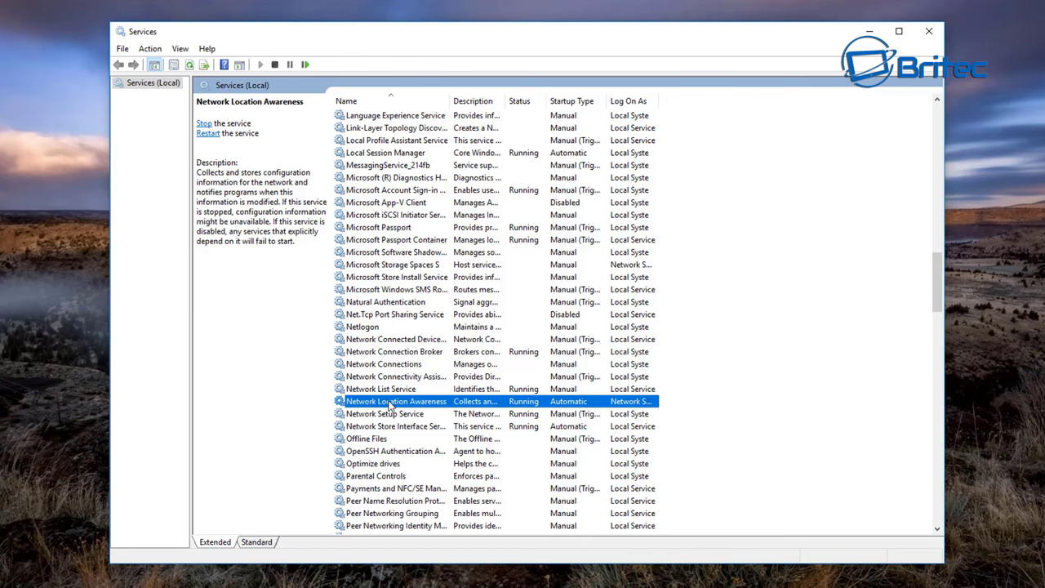
pyautogui.doubleClick(390, 406)
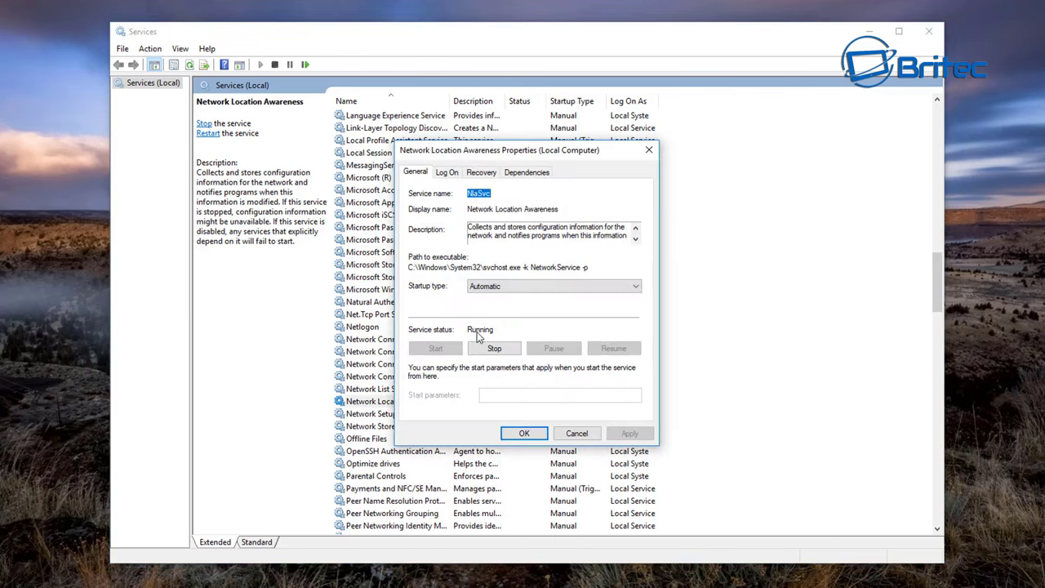
pyautogui.click(649, 149)
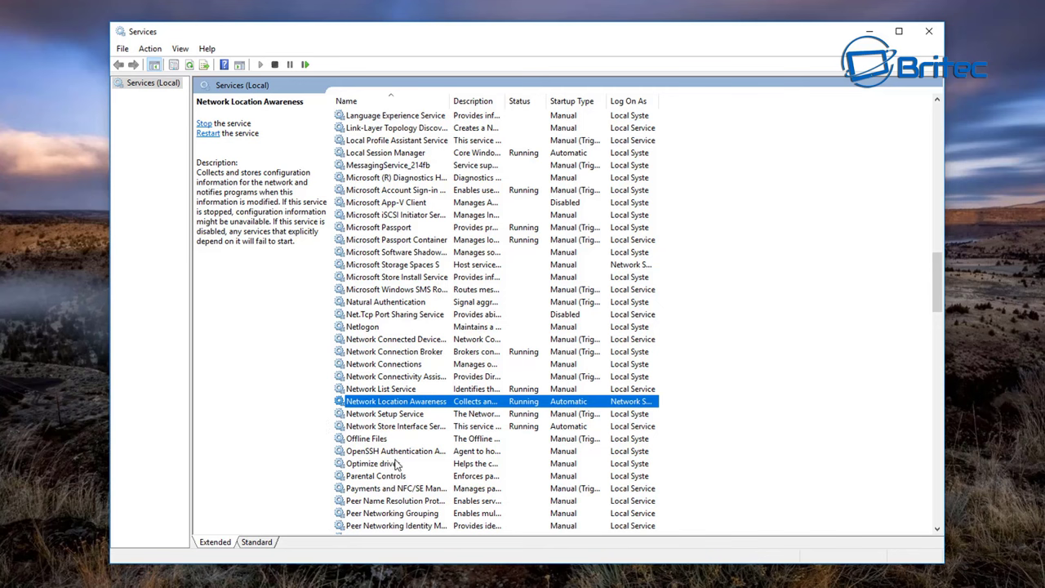
pyautogui.doubleClick(392, 427)
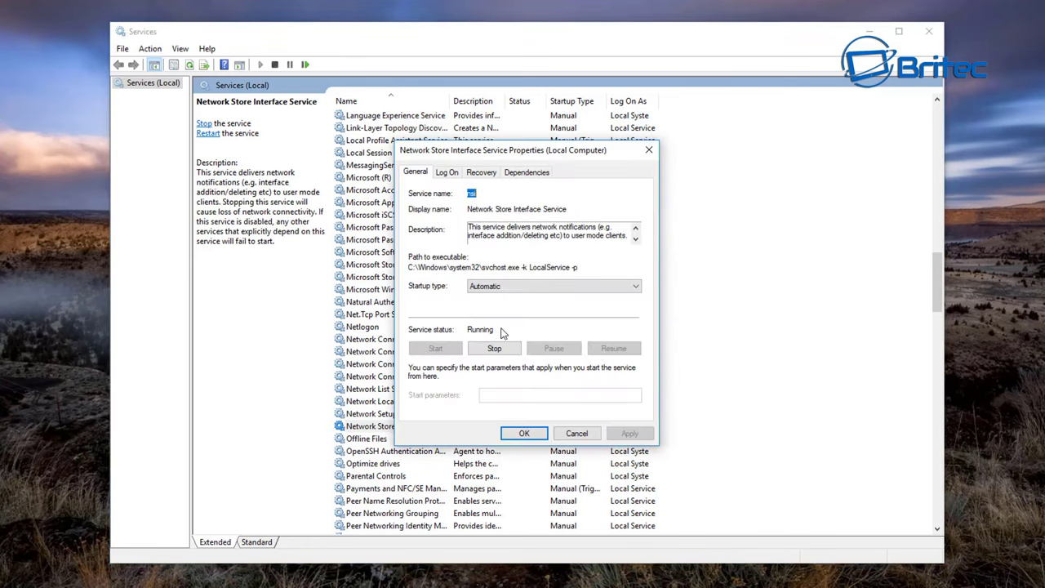
pyautogui.click(648, 150)
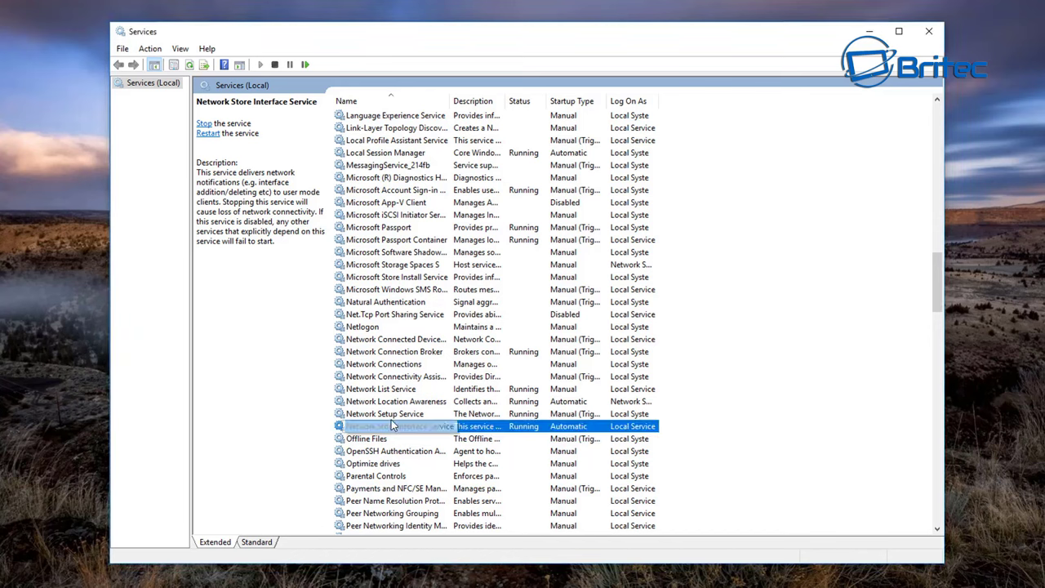
# Check the startup type and status in the properties of Network Connection Broker and Network Connected Devices Auto-Setup.
pyautogui.doubleClick(388, 353)
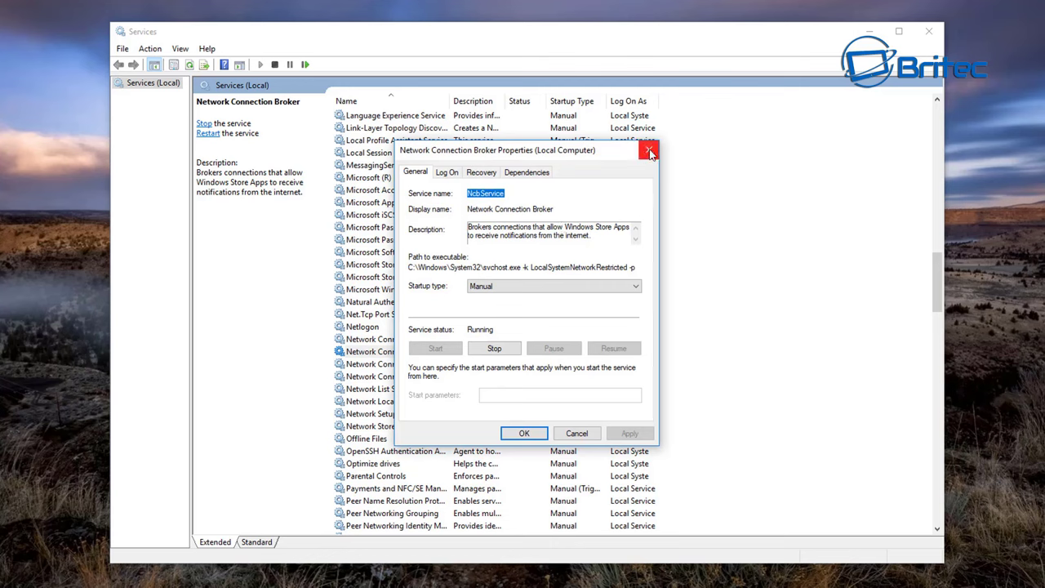
pyautogui.click(648, 149)
pyautogui.doubleClick(391, 339)
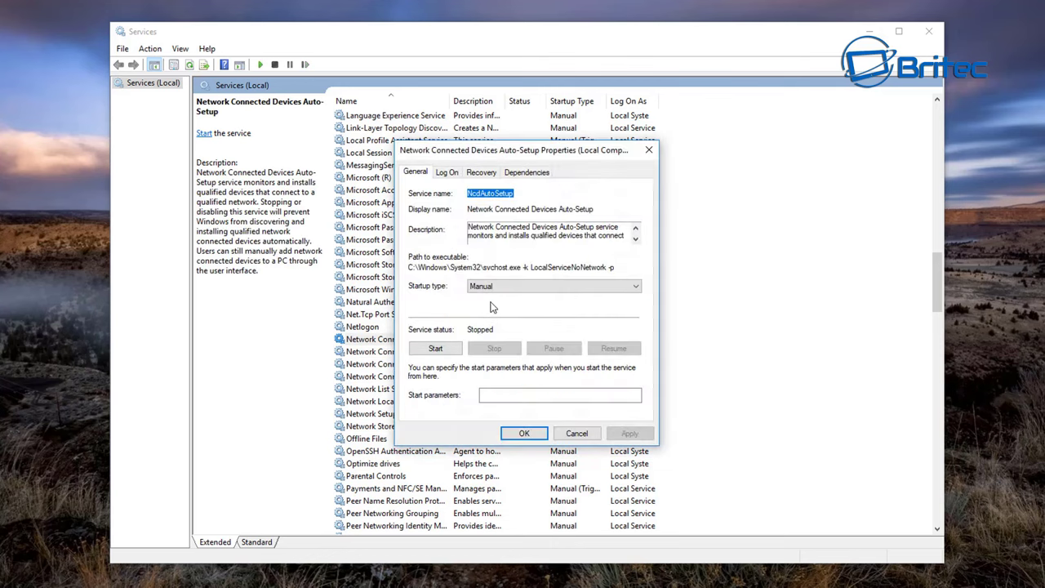
pyautogui.click(649, 149)
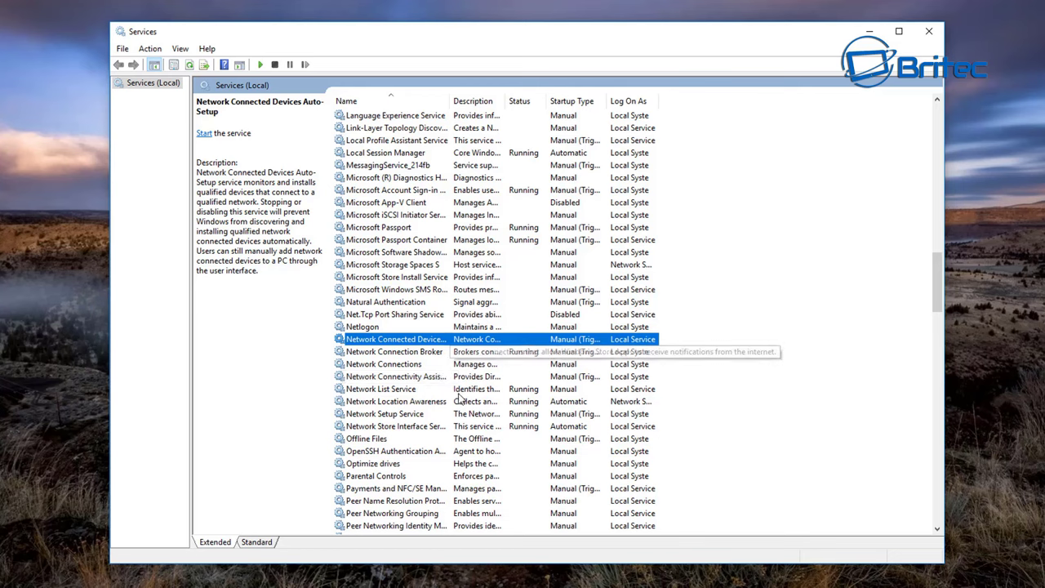
# Find the Wi-Fi Direct Services Connection Manager Service and check its startup type and status in its properties.
pyautogui.scroll(-4, 459, 402)
pyautogui.scroll(-20, 459, 402)
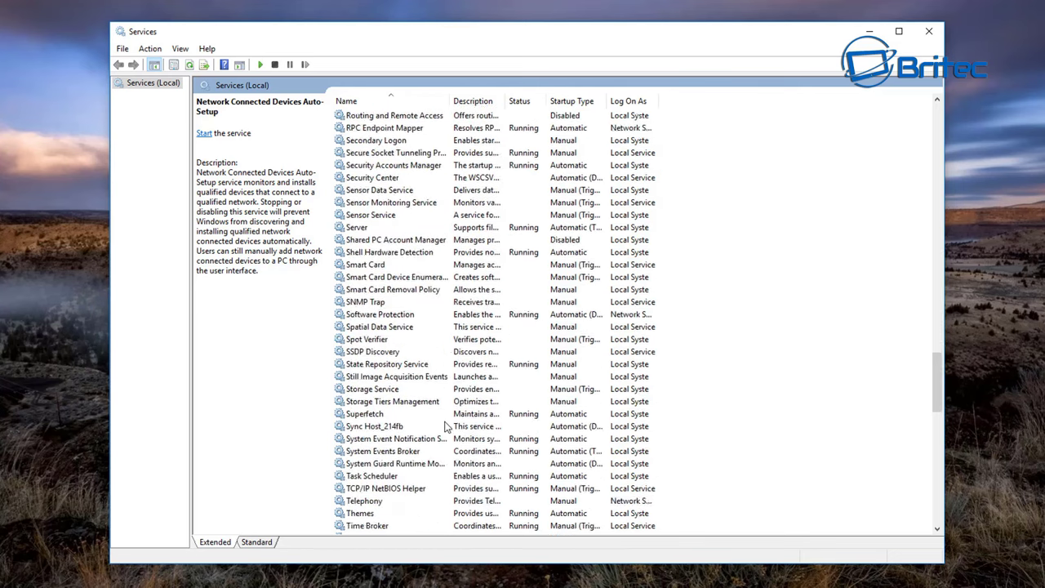
pyautogui.scroll(-1, 441, 427)
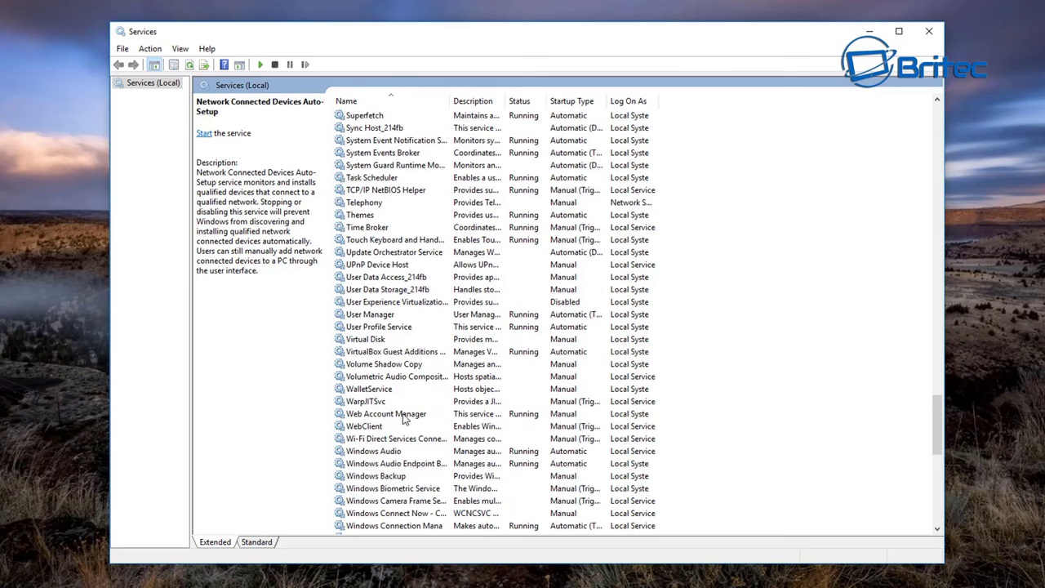
pyautogui.click(382, 441)
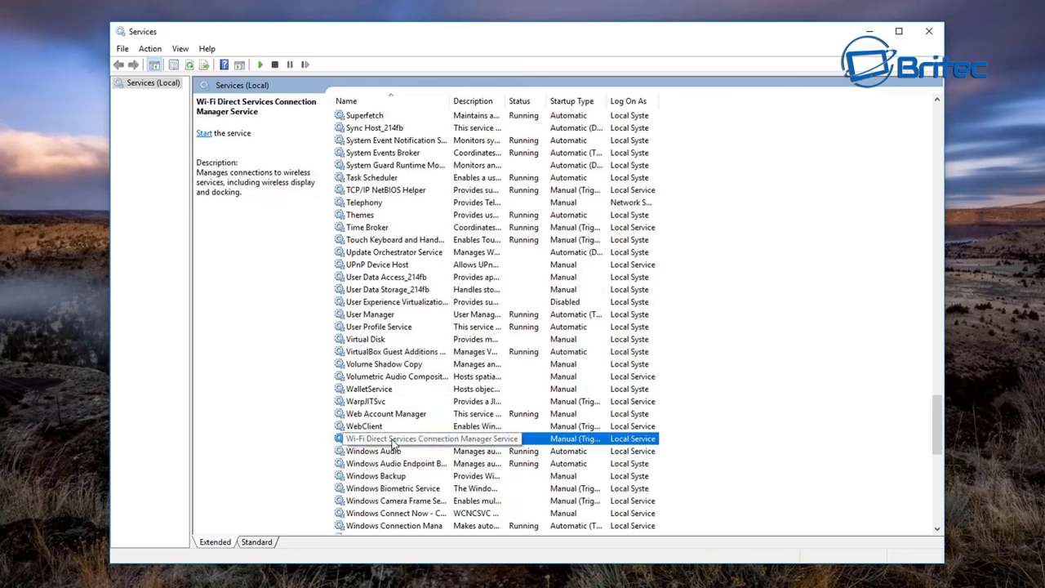
pyautogui.doubleClick(379, 443)
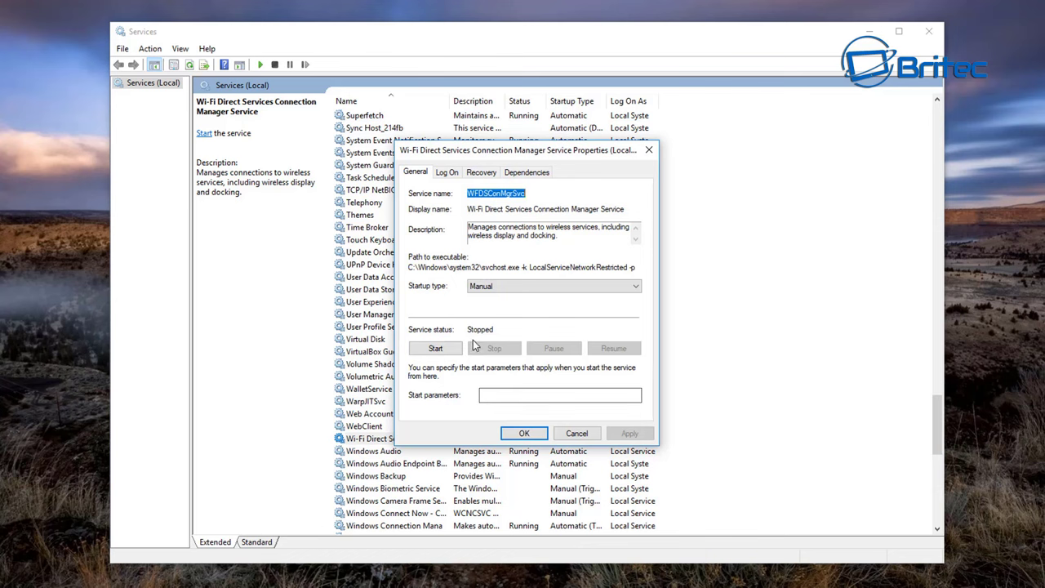
pyautogui.click(648, 150)
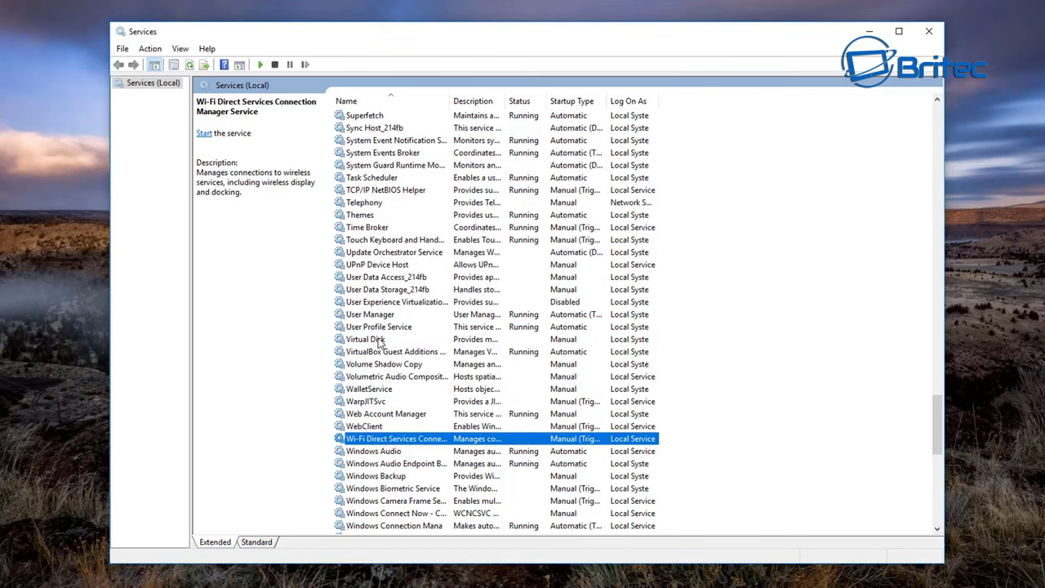
# Read the WWAN AutoConfig description and check the WLAN AutoConfig service's description, startup type and status.
pyautogui.scroll(-6, 384, 488)
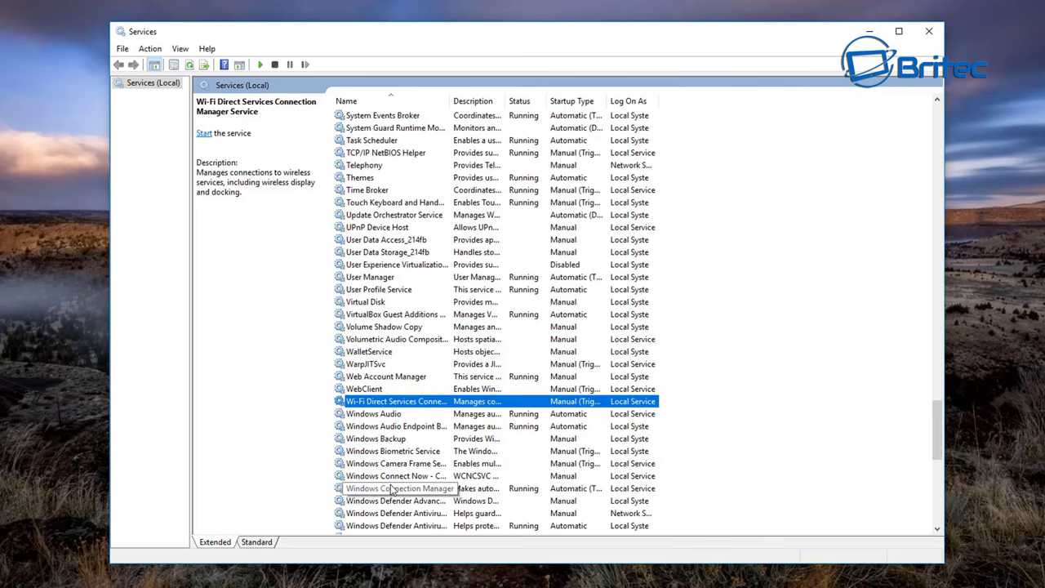
pyautogui.scroll(-6, 392, 489)
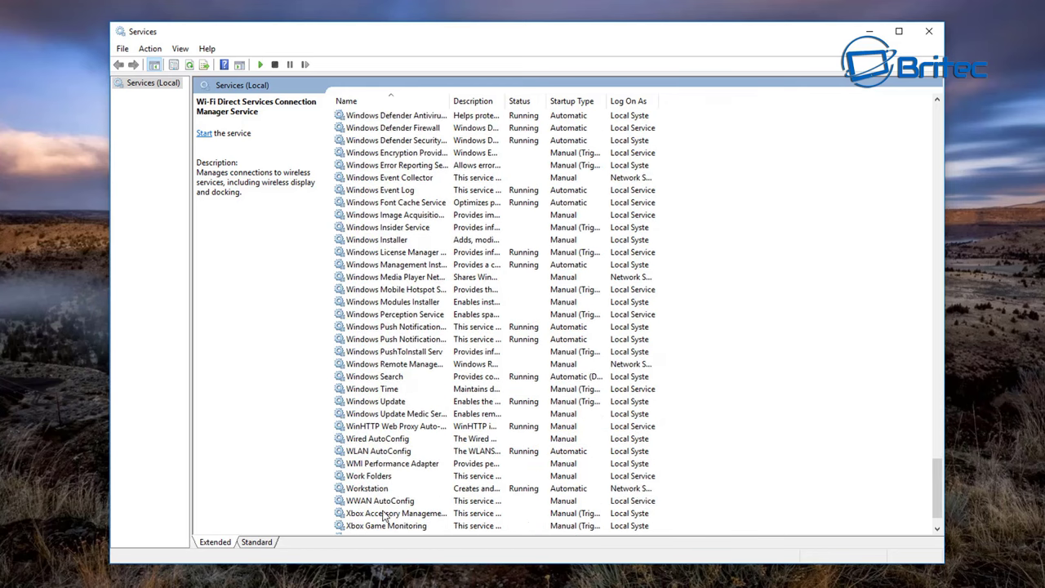
pyautogui.click(362, 501)
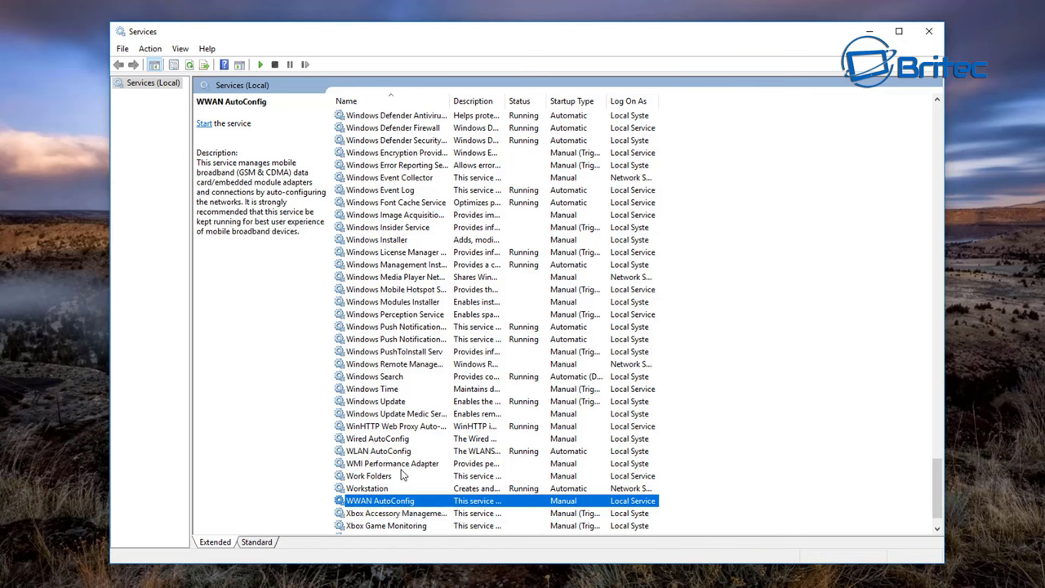
pyautogui.scroll(-1, 403, 476)
pyautogui.click(379, 416)
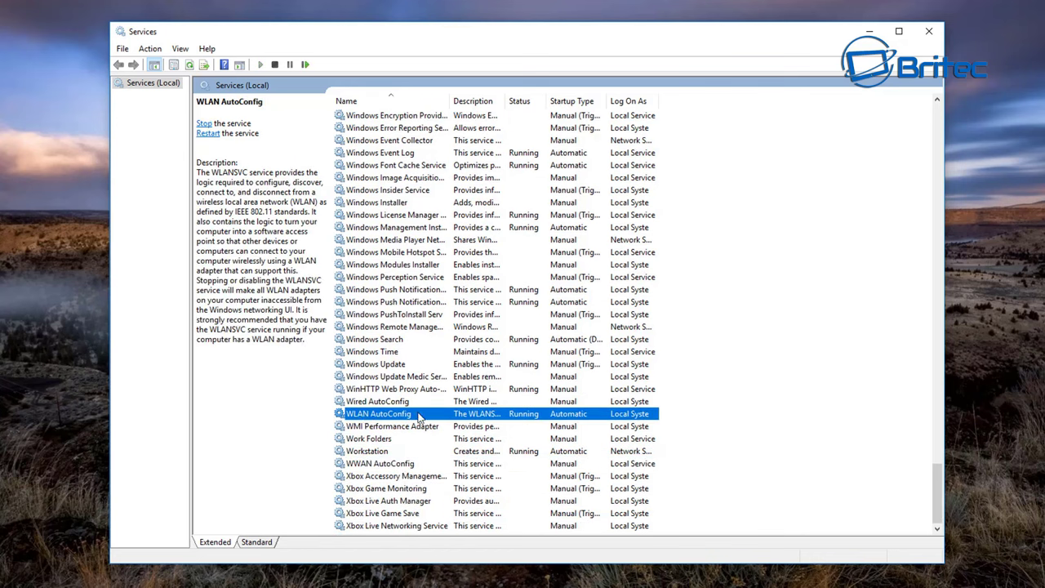
pyautogui.doubleClick(399, 421)
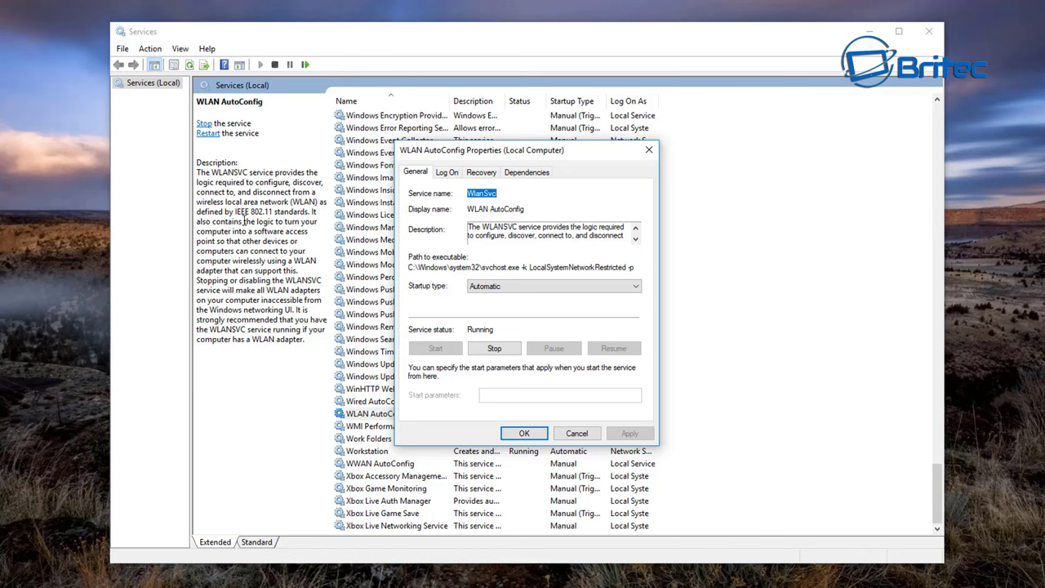
pyautogui.press('Escape')
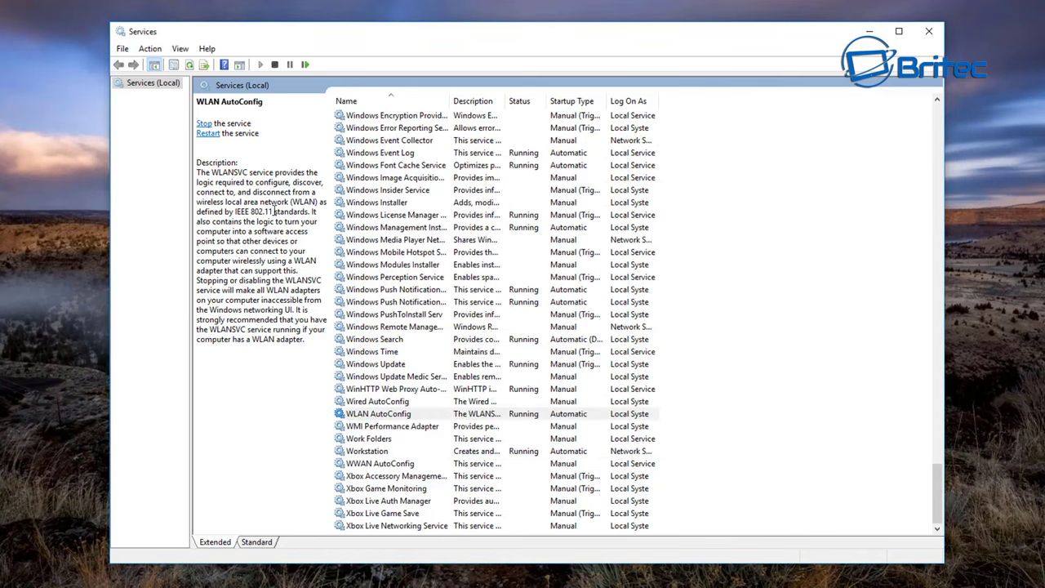
pyautogui.doubleClick(384, 414)
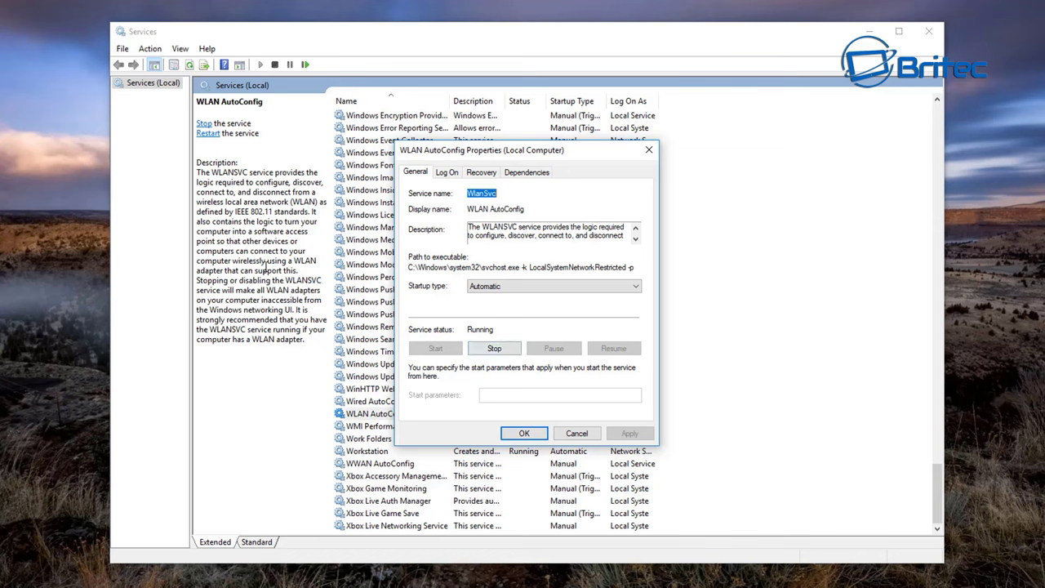
pyautogui.click(576, 433)
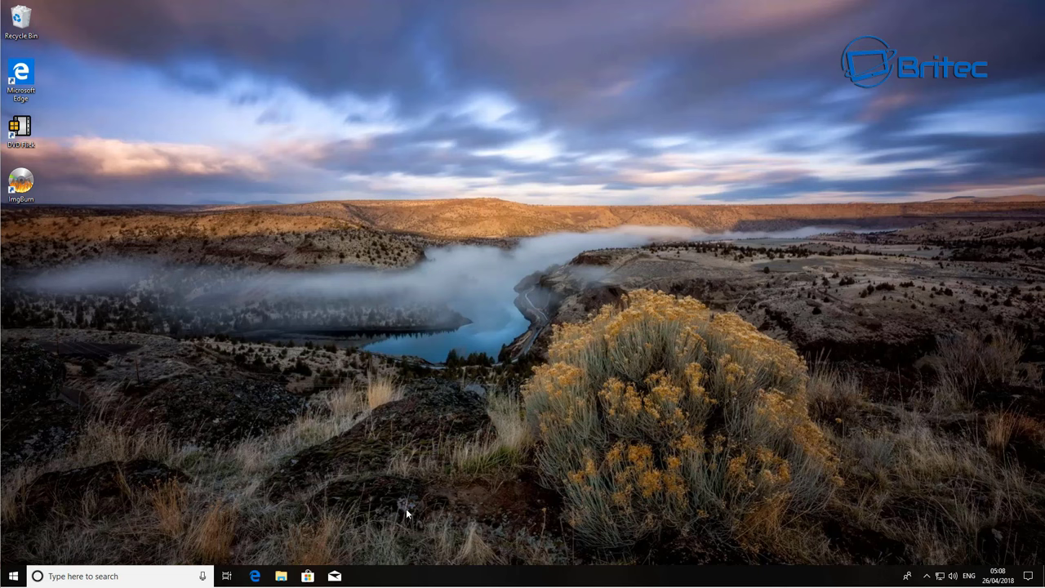
# Search Windows for cmd and open Command Prompt as administrator, allowing it to make changes to the device.
pyautogui.click(146, 576)
pyautogui.write('cmd')
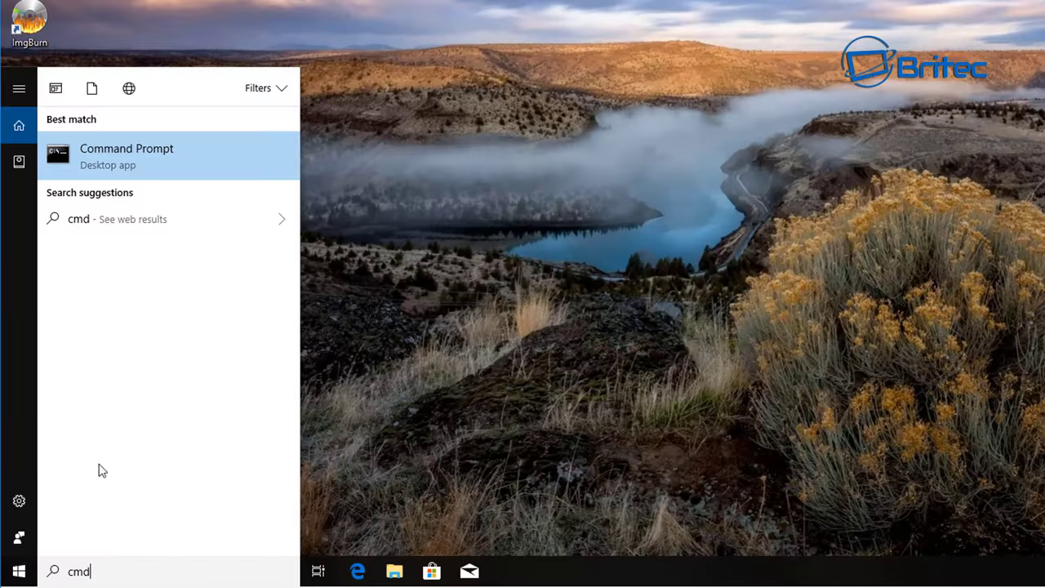
pyautogui.rightClick(88, 296)
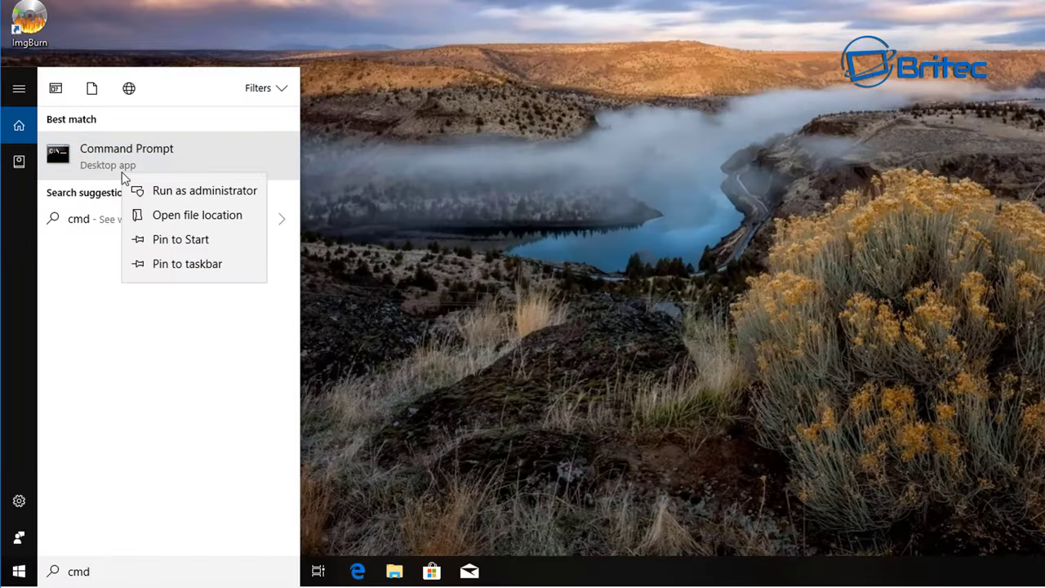
pyautogui.click(178, 194)
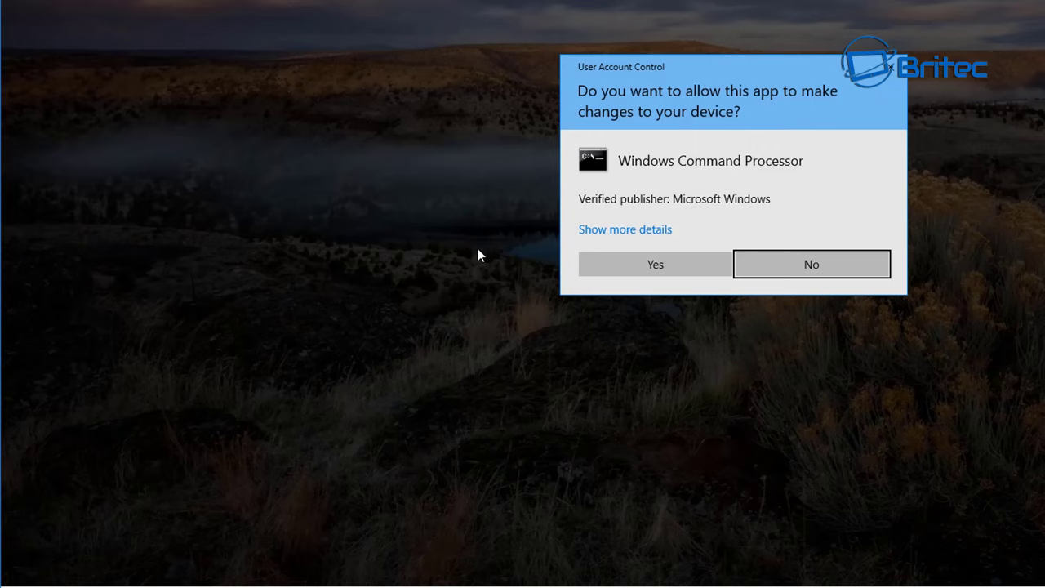
pyautogui.click(636, 265)
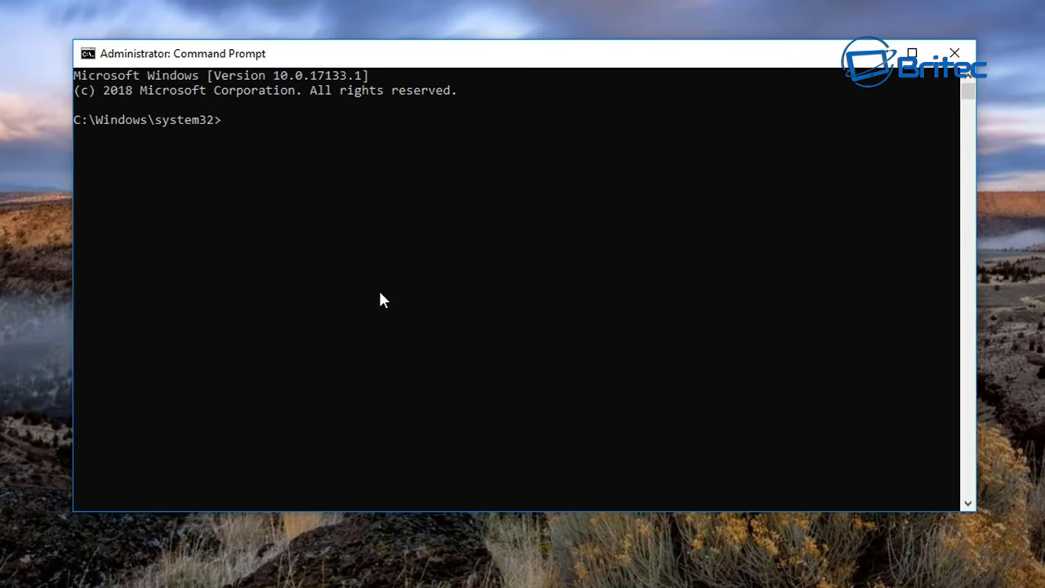
# Reset the Winsock catalog with the command netsh winsock reset.
pyautogui.write('netsh')
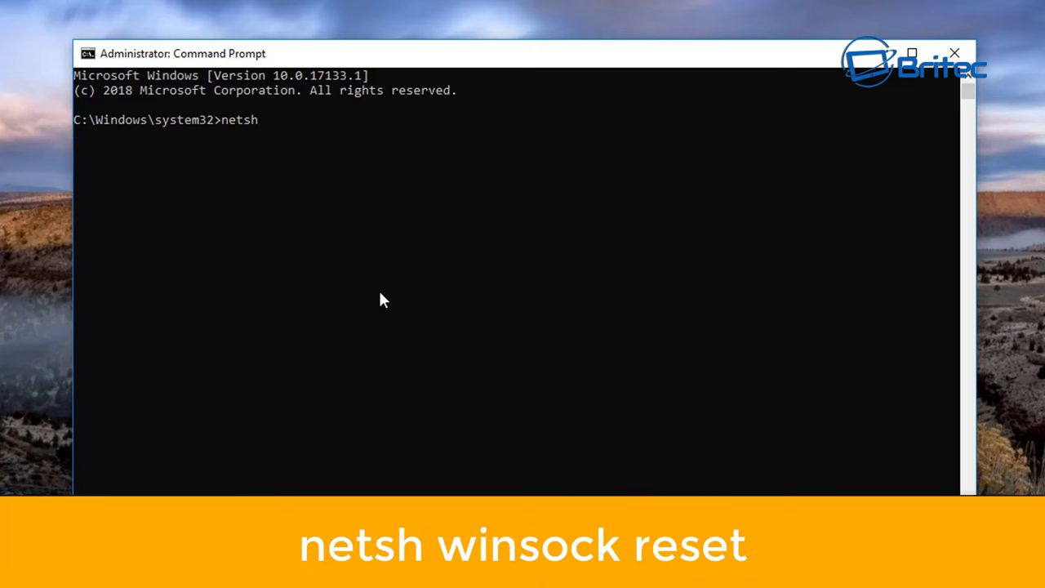
pyautogui.write(' winsock reset')
pyautogui.press('Return')
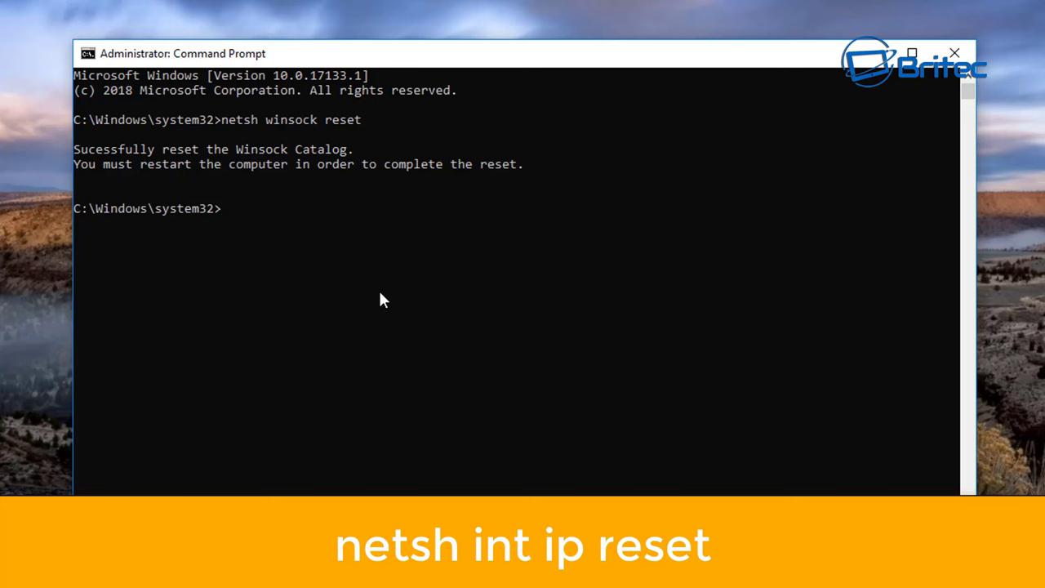
# Reset the TCP/IP stack with the command netsh int ip reset.
pyautogui.write('net')
pyautogui.write('sh i')
pyautogui.write('nt ip')
pyautogui.write(' rese')
pyautogui.write('t')
pyautogui.press('Return')
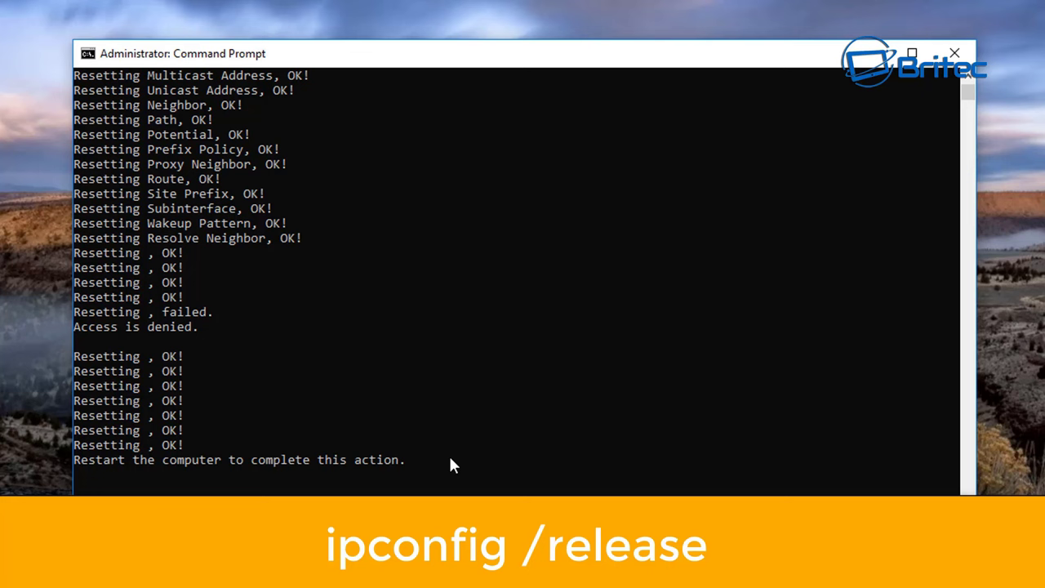
# Release and renew the IP configuration with the commands ipconfig /release and ipconfig /renew.
pyautogui.press('Return')
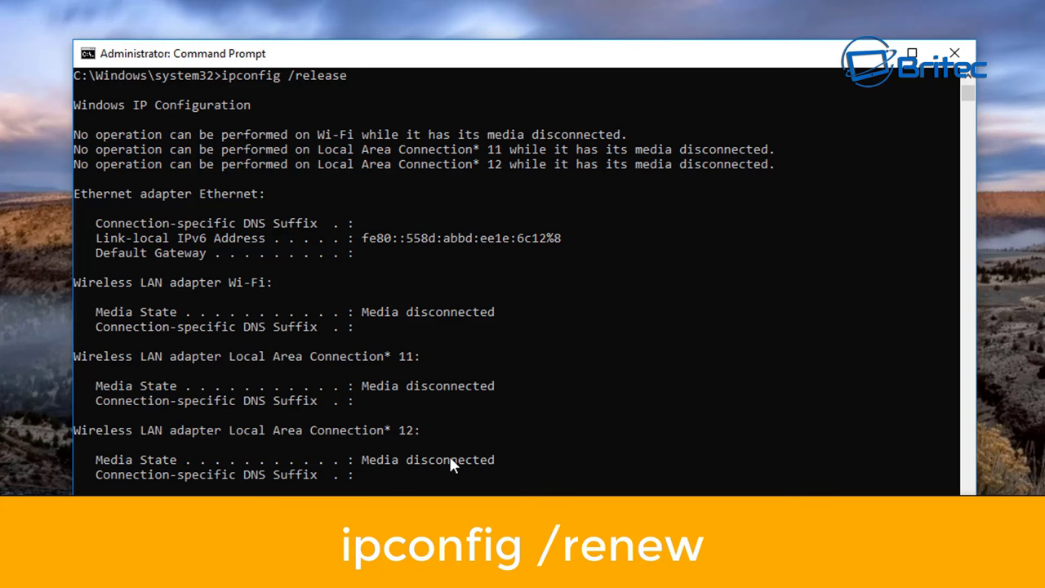
pyautogui.write('ew')
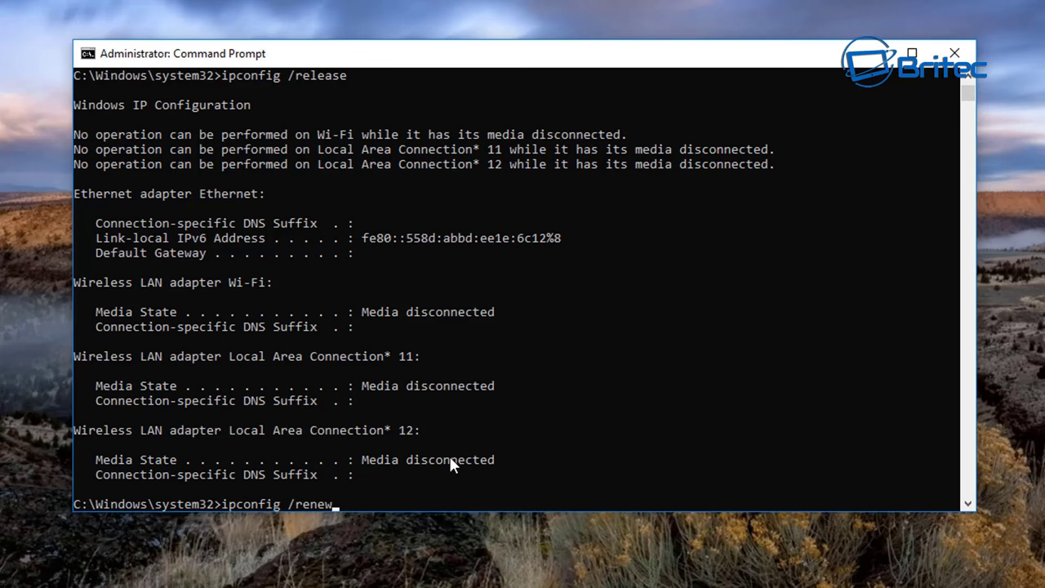
pyautogui.press('Return')
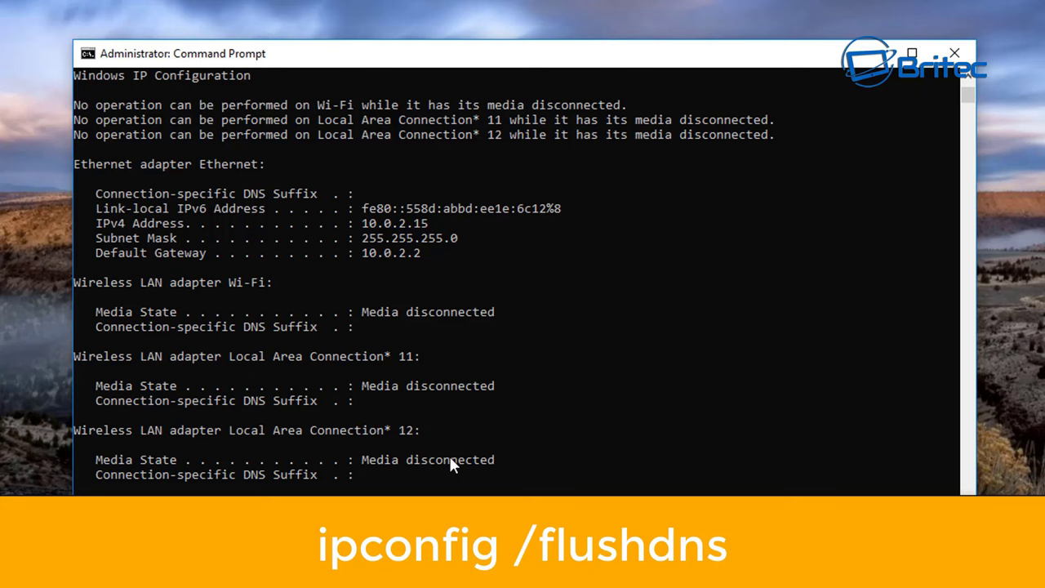
# Flush the DNS resolver cache with the command ipconfig /flushdns.
pyautogui.write('ipconfig /flush')
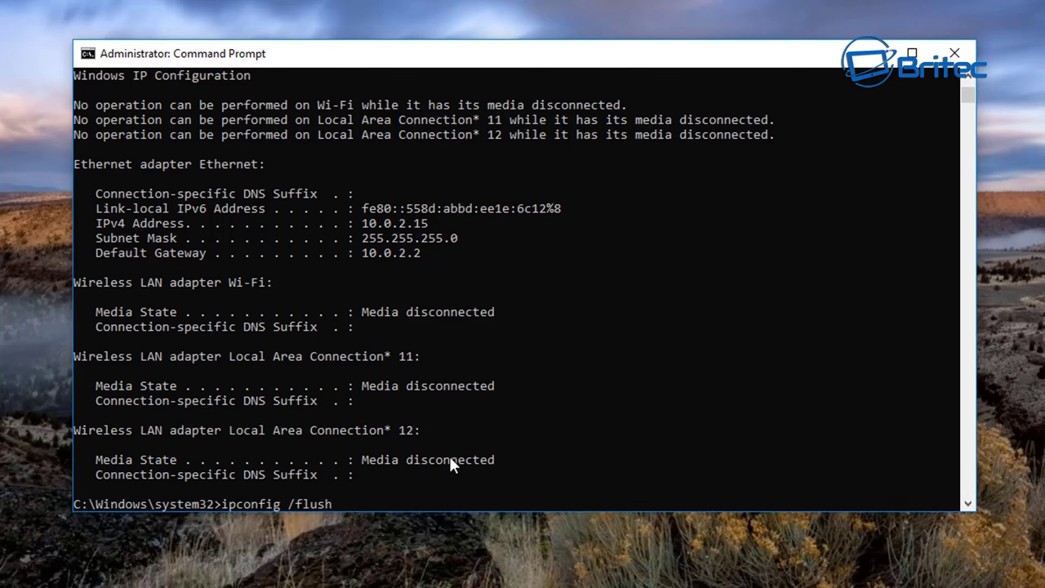
pyautogui.write('dns')
pyautogui.press('Return')
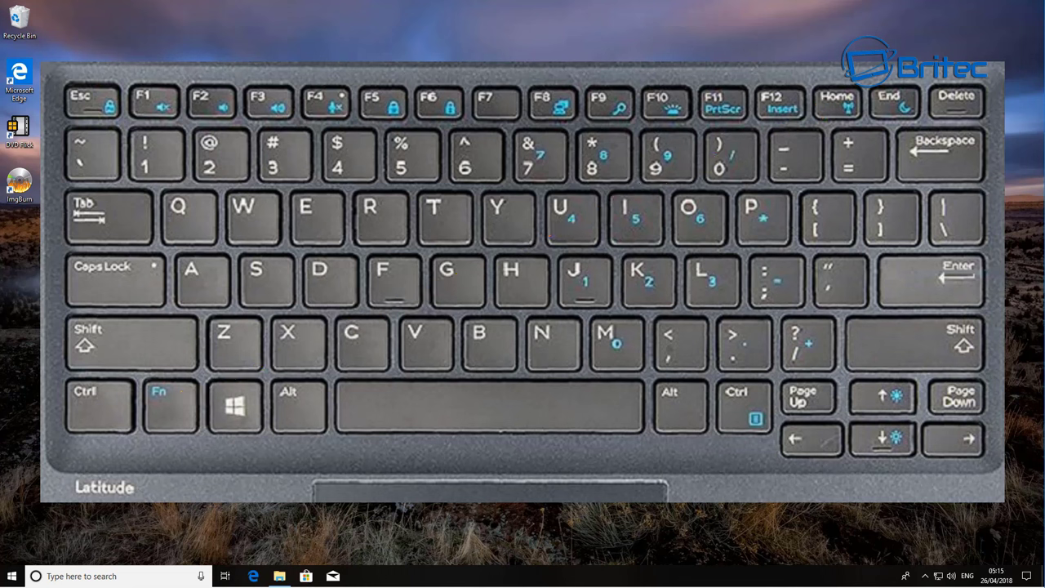
# Open Windows Settings and bring up the Wi-Fi page of the Network & Internet settings.
pyautogui.click(11, 576)
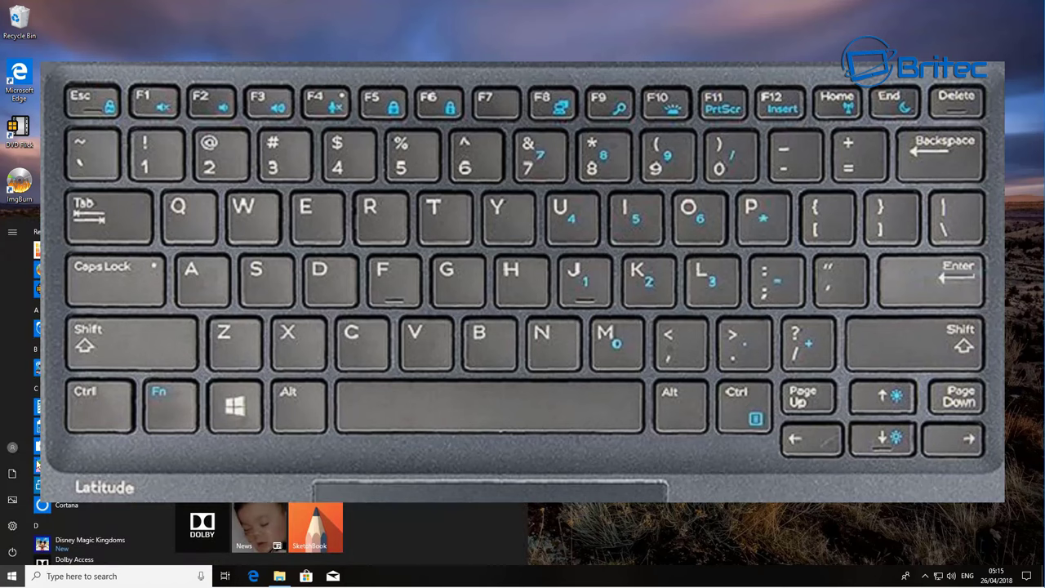
pyautogui.click(12, 526)
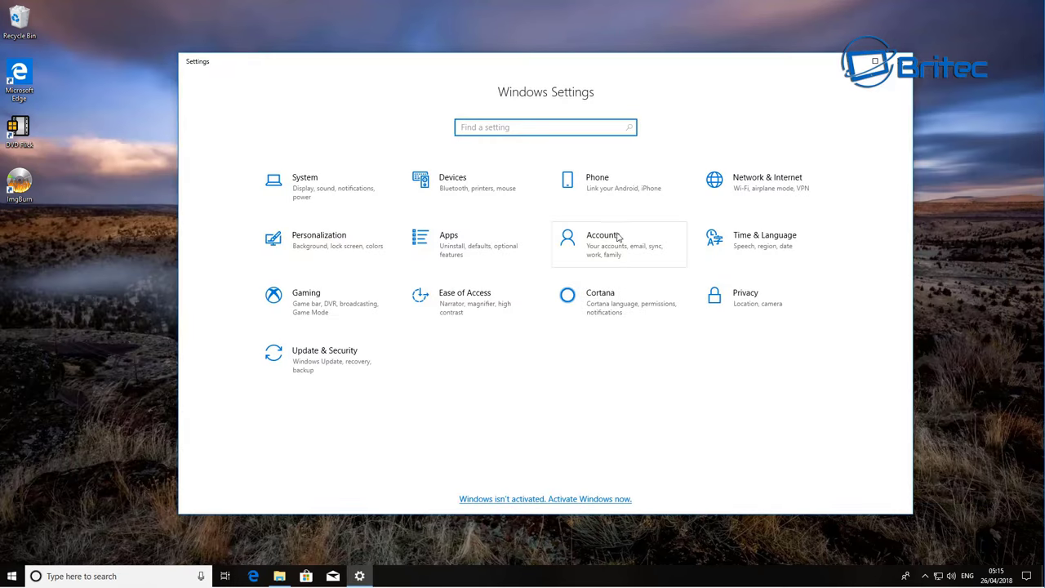
pyautogui.click(772, 187)
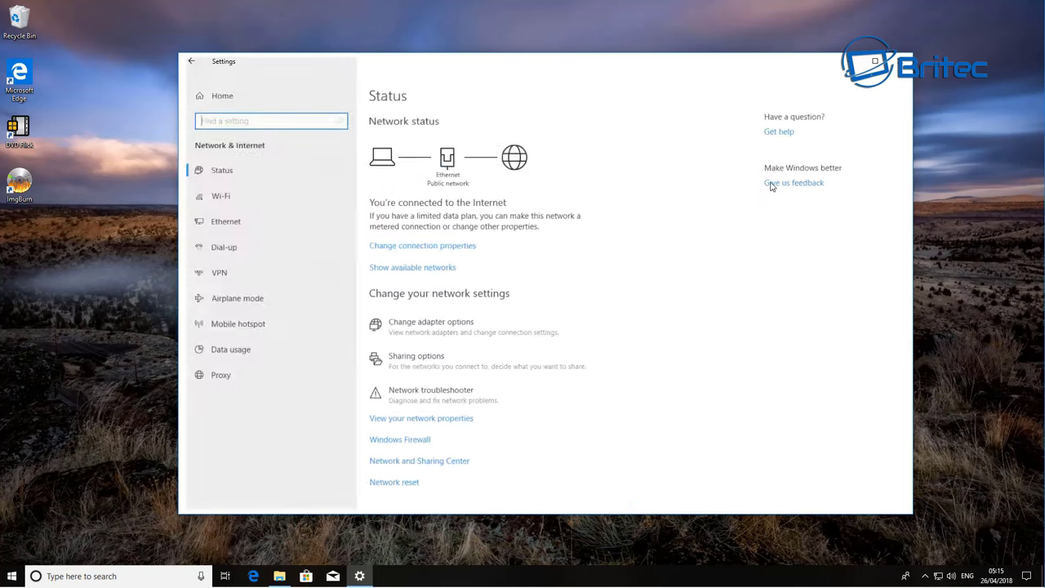
pyautogui.click(236, 195)
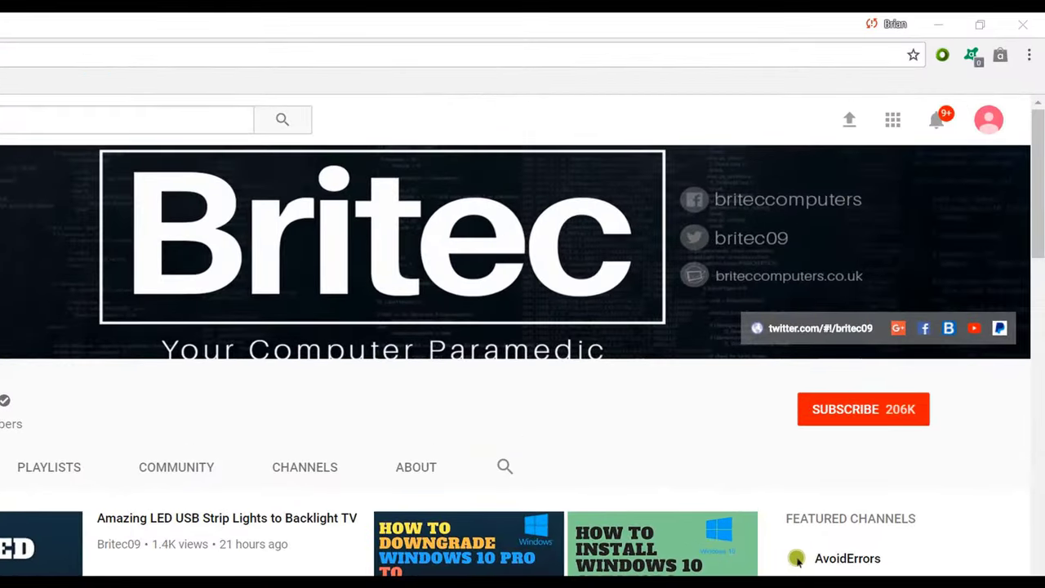
# Switch to YouTube in the browser and subscribe to the Britec channel.
pyautogui.click(877, 421)
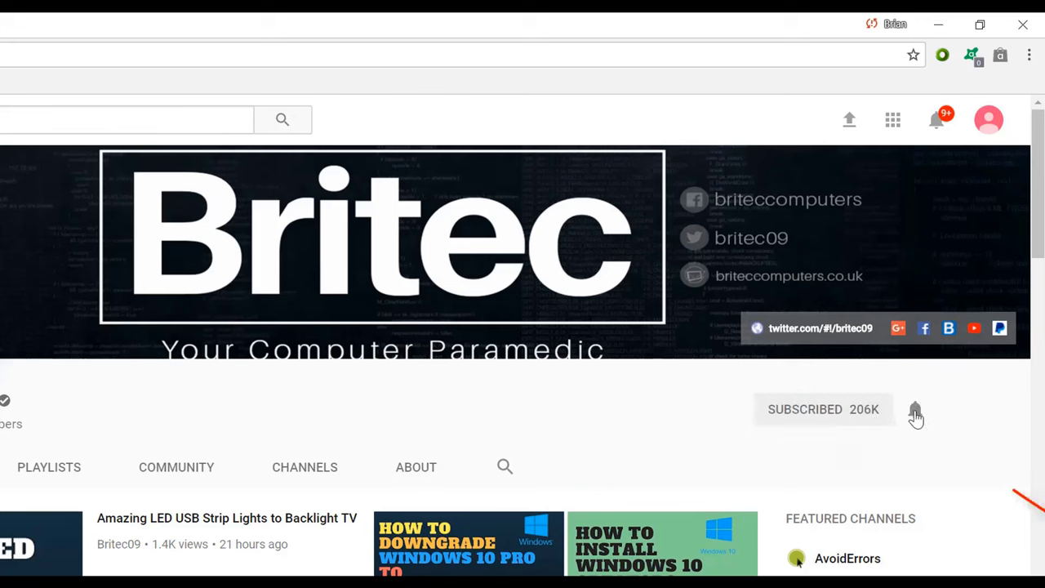